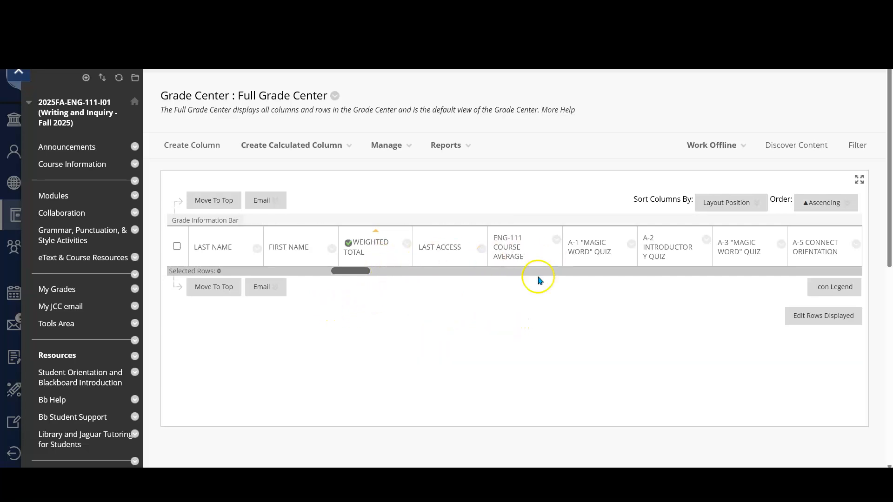
Set the ENG-111 Course Average column as the external grade in the Full Grade Center.
mouse_move(373, 256)
mouse_move(539, 252)
click(556, 241)
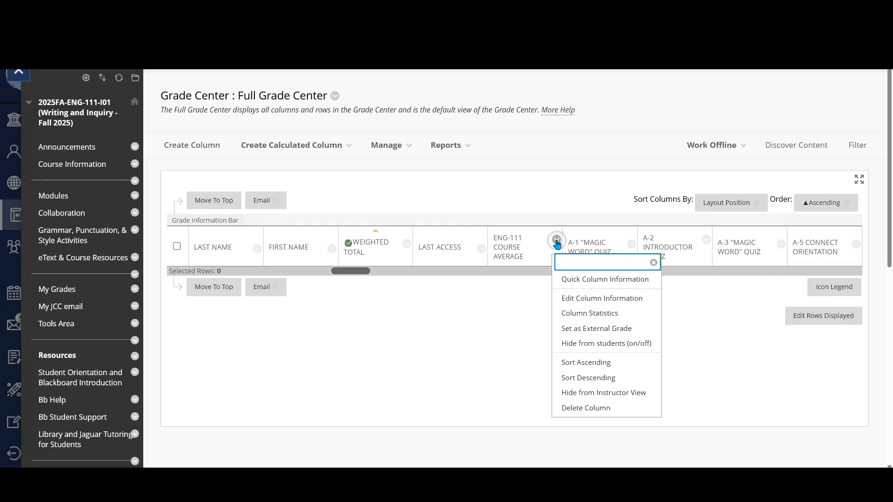
click(565, 328)
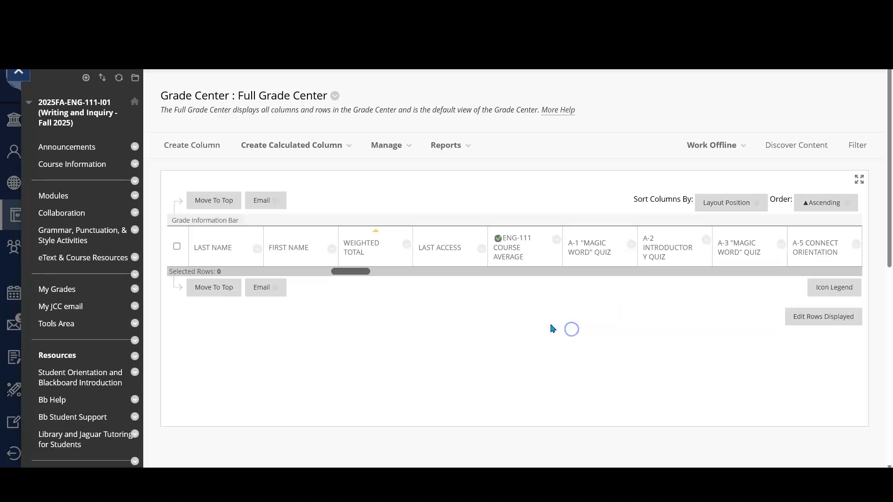
click(523, 253)
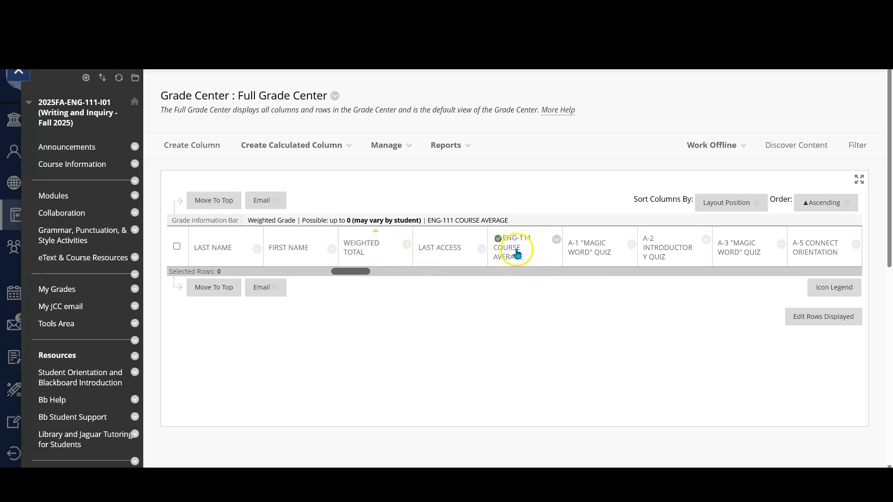
Open the Grade Center categories and examine the existing categories and the columns assigned to each.
click(387, 150)
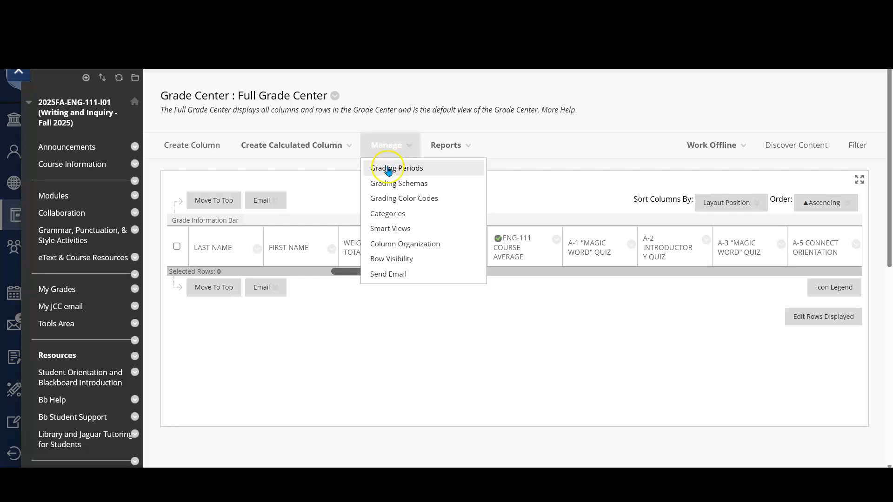
click(387, 215)
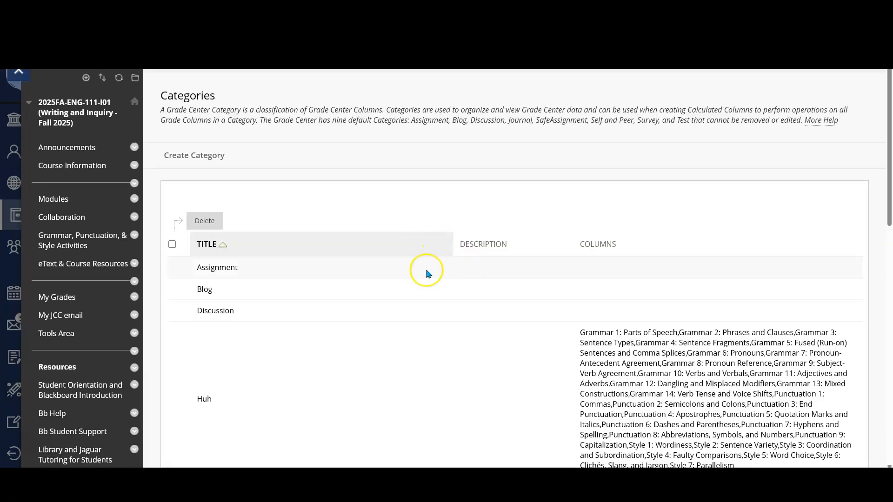
scroll(425, 271, down, 2)
scroll(433, 260, down, 3)
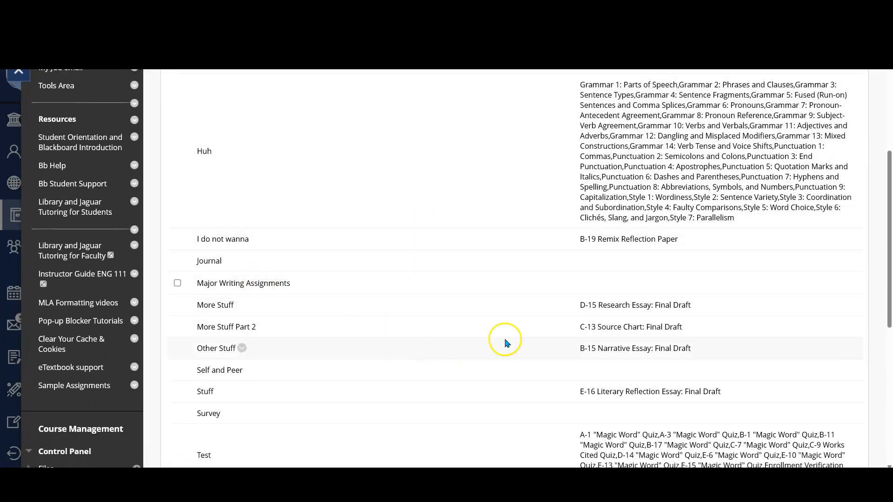
scroll(644, 274, down, 5)
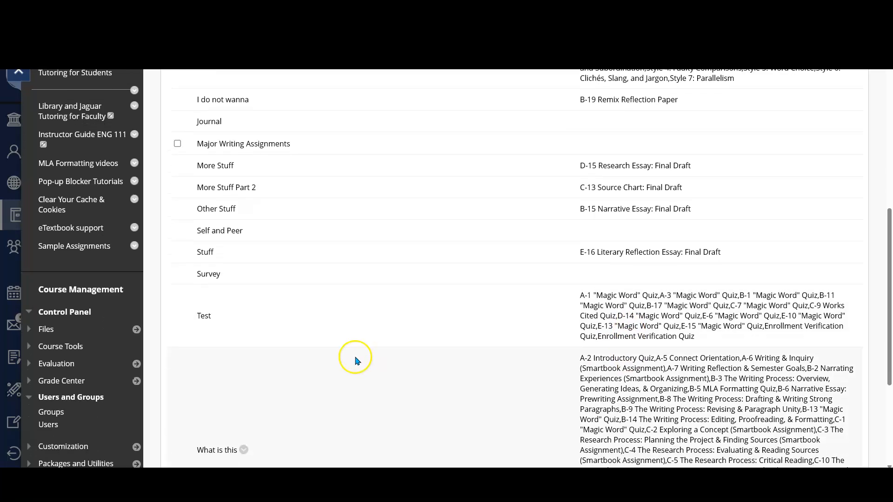
scroll(652, 384, down, 2)
scroll(586, 383, up, 5)
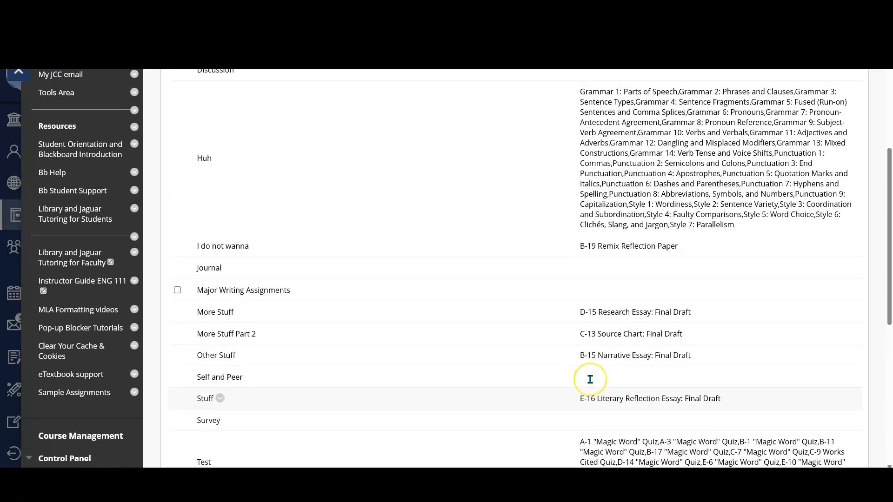
scroll(590, 379, up, 9)
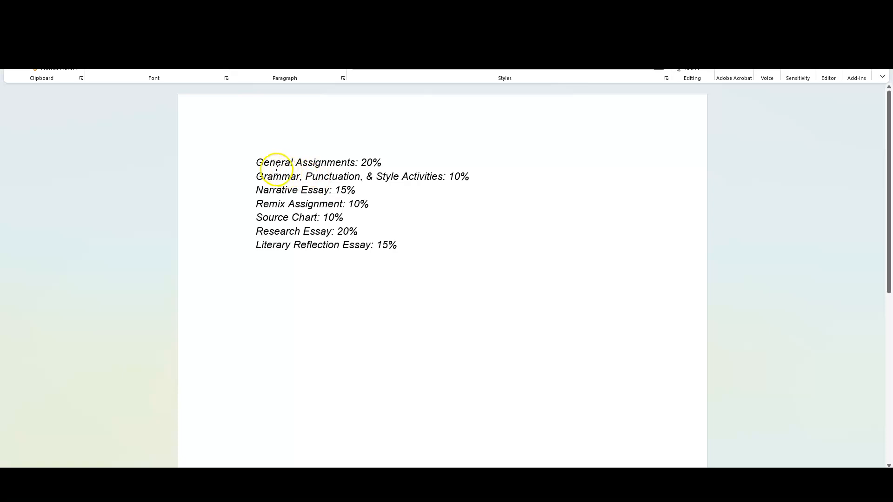
Copy "General Assignments: 20%" from the Word document and create a Blackboard grade category with that name.
drag(257, 163, 353, 159)
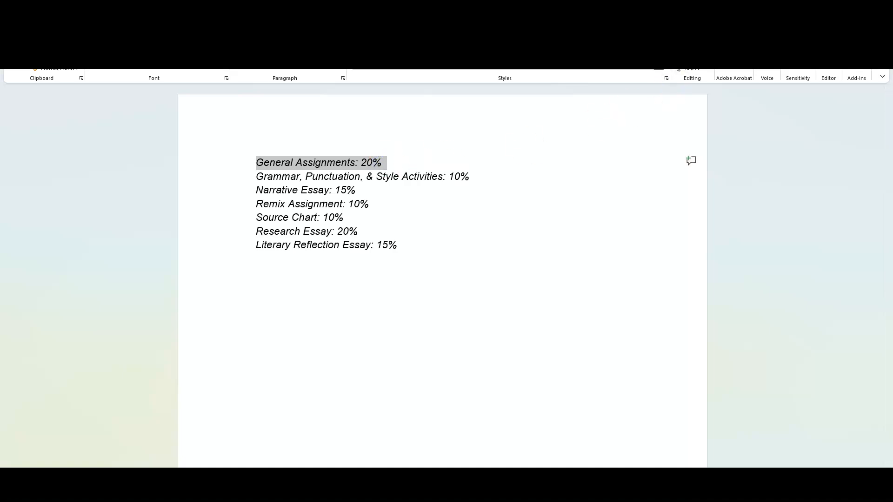
key(alt+Tab)
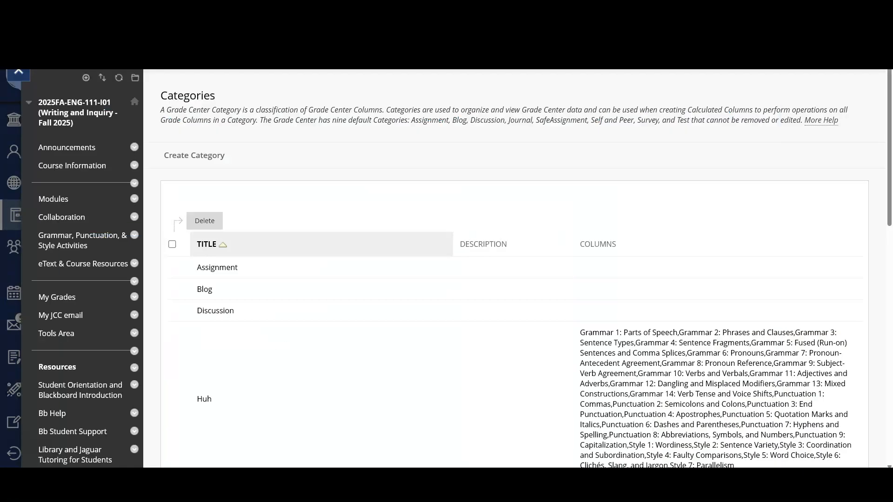
click(192, 158)
click(309, 231)
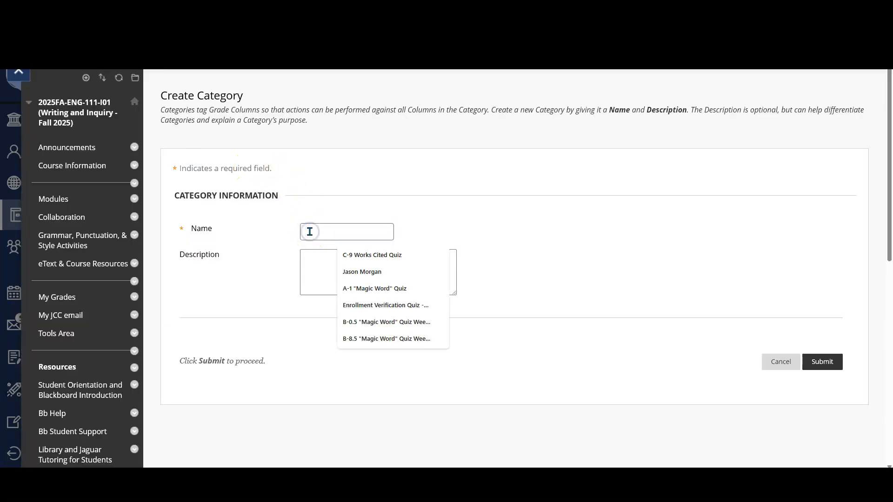
text(General Assignments: 20%)
scroll(581, 235, down, 2)
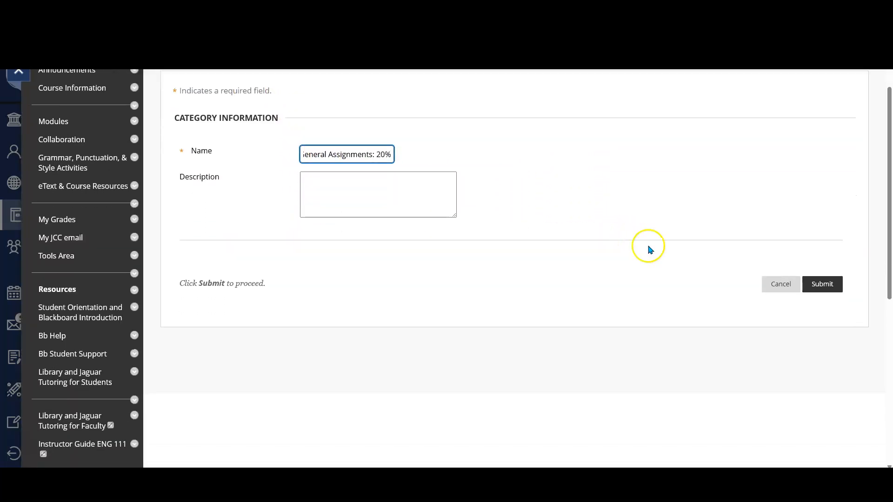
click(822, 284)
Compare the category list in Blackboard with the assignment weights listed in the Word document.
scroll(428, 244, down, 2)
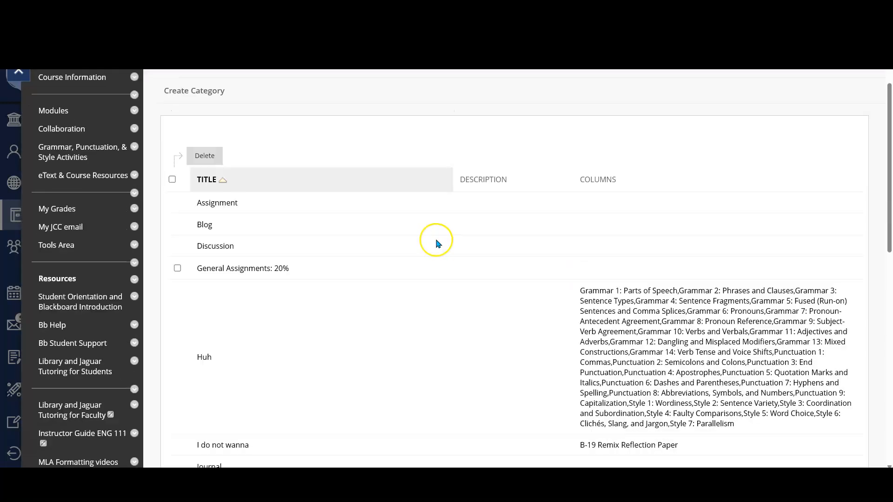
scroll(437, 244, down, 7)
scroll(438, 244, up, 4)
scroll(437, 244, down, 1)
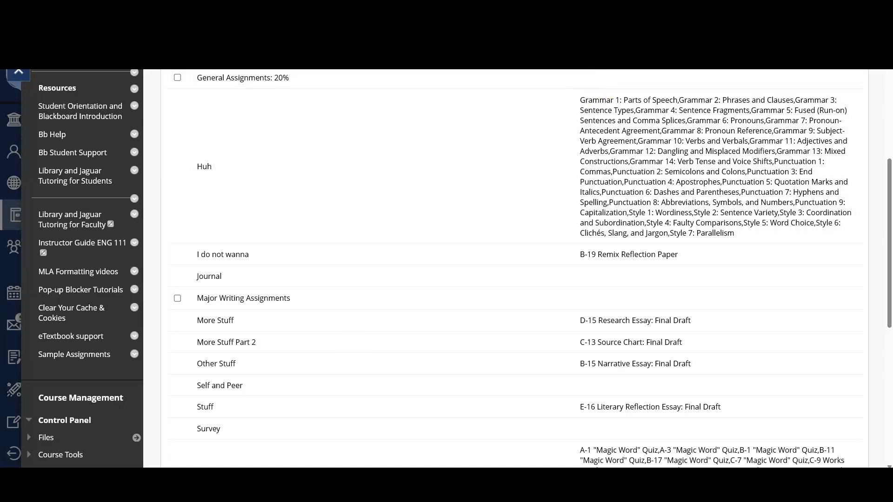
click(247, 490)
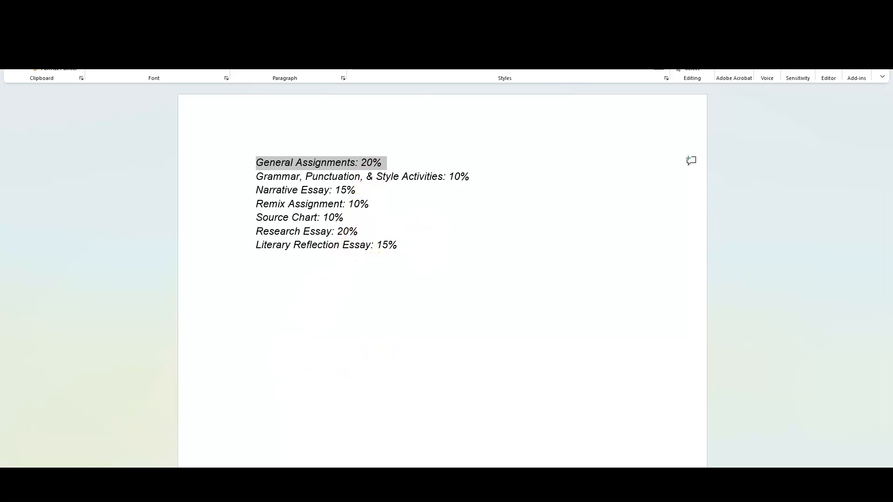
click(251, 490)
Look through the full category list for the weighted categories described as Fall 2025.
scroll(419, 197, down, 2)
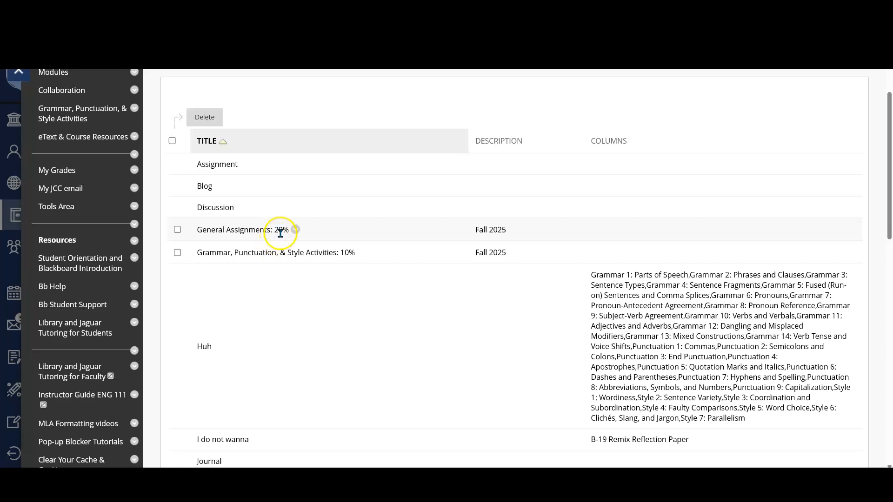
scroll(363, 289, down, 2)
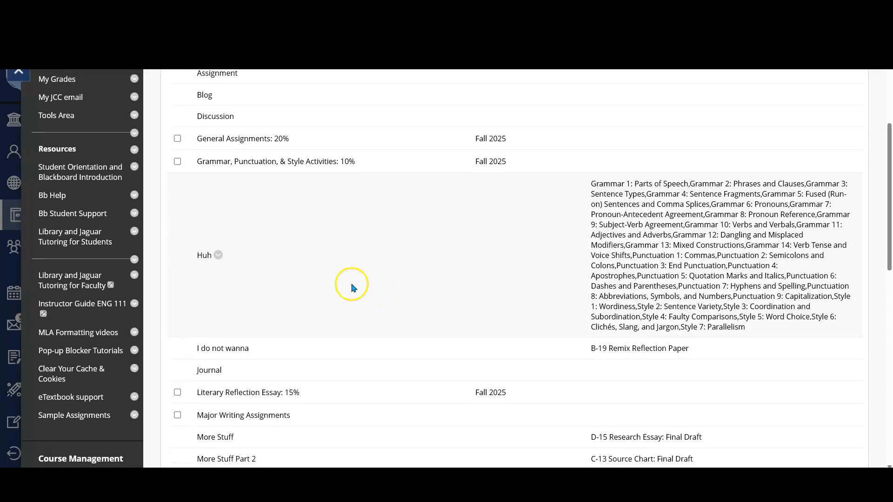
scroll(219, 107, up, 1)
scroll(468, 300, down, 3)
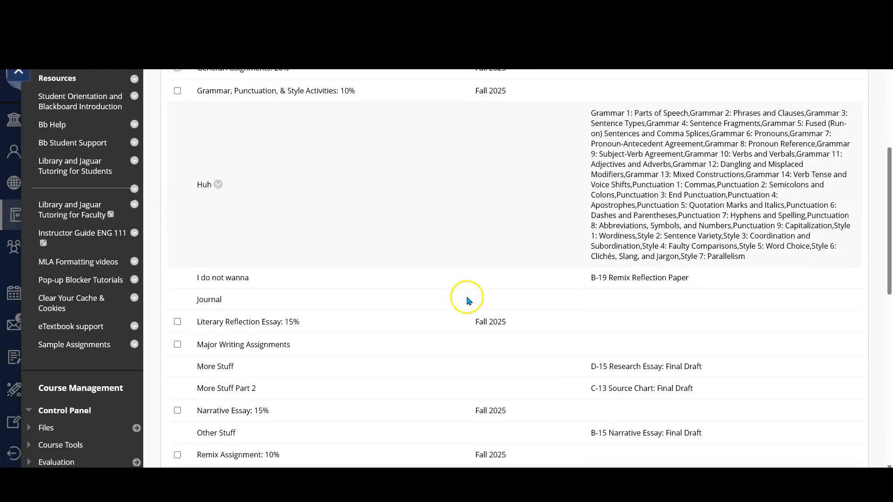
scroll(447, 300, down, 1)
scroll(418, 377, down, 1)
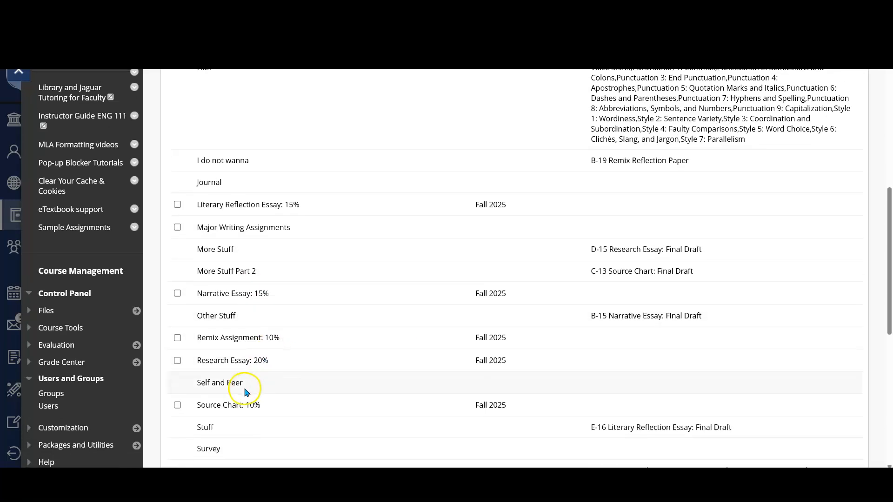
scroll(444, 258, down, 2)
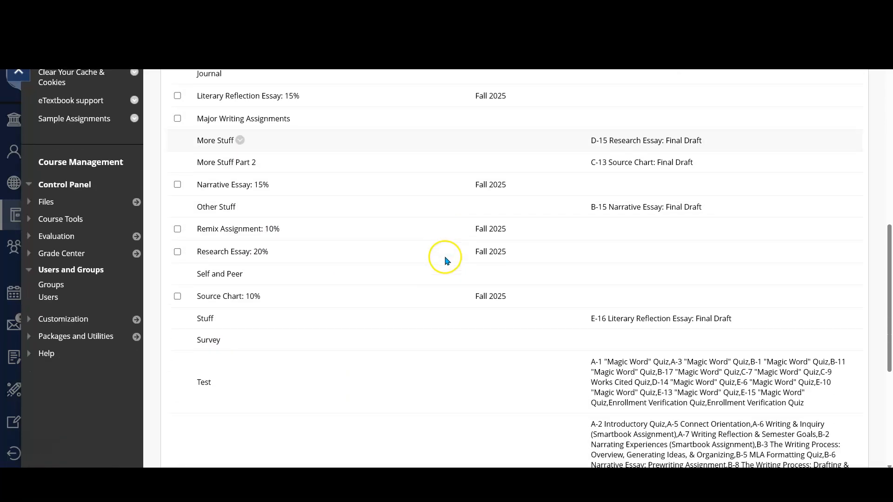
scroll(416, 265, down, 4)
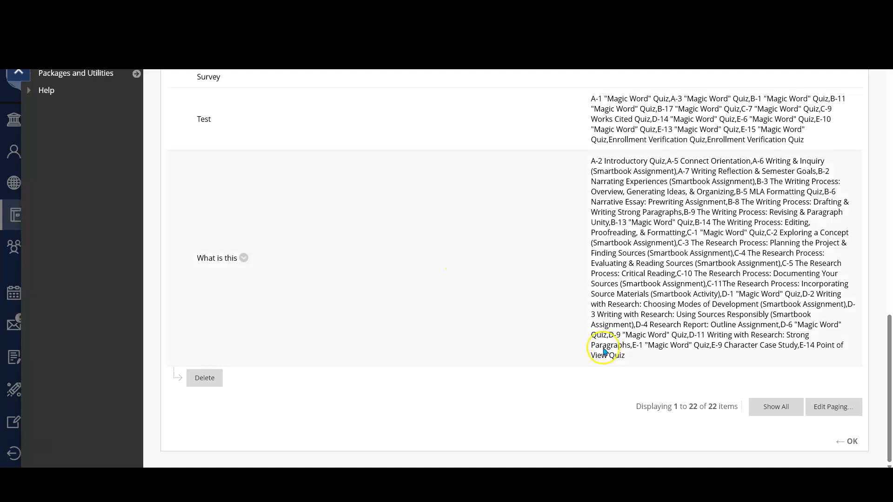
Return to the Full Grade Center and open the ENG-111 Course Average column's information for editing.
click(848, 443)
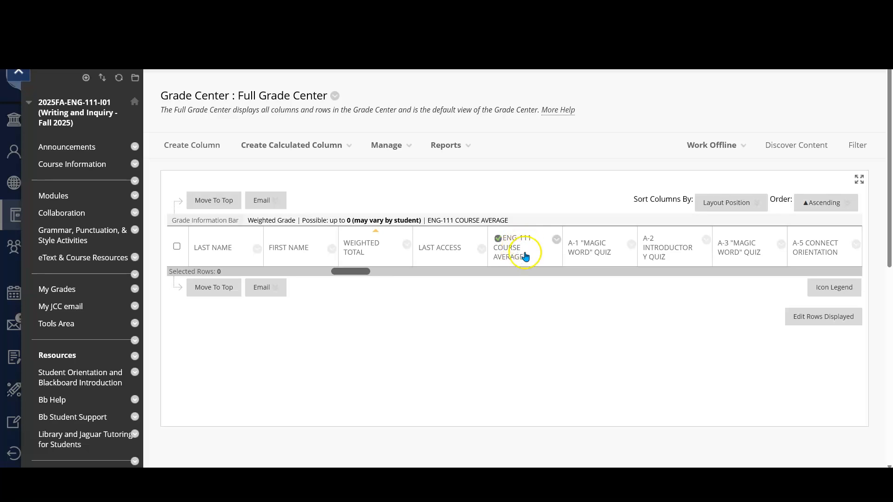
click(557, 241)
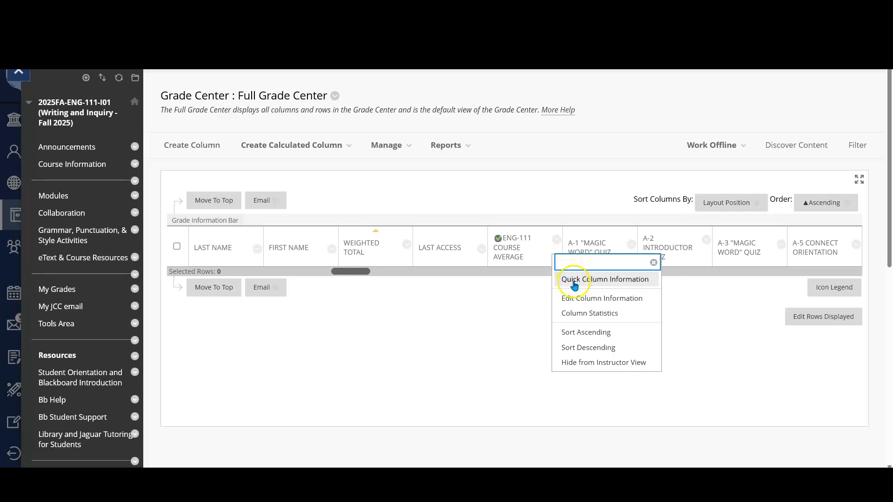
click(575, 301)
click(575, 303)
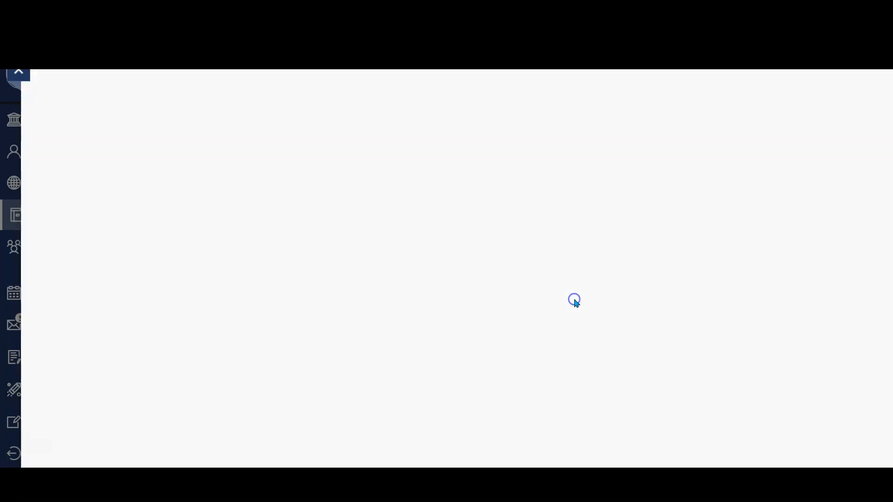
Add the categories Literary Reflection Essay: 15%, Research Essay: 20% and Source Chart: 10% to the weighted grade.
scroll(535, 206, down, 1)
scroll(535, 205, down, 10)
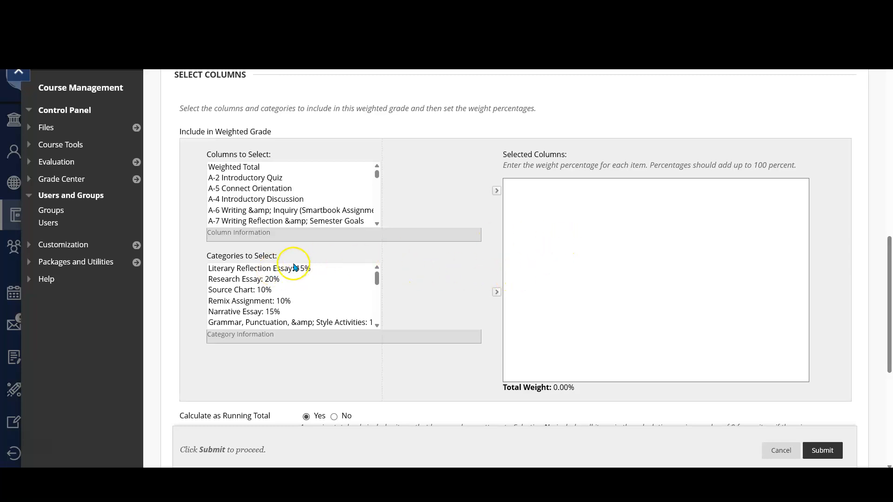
click(273, 272)
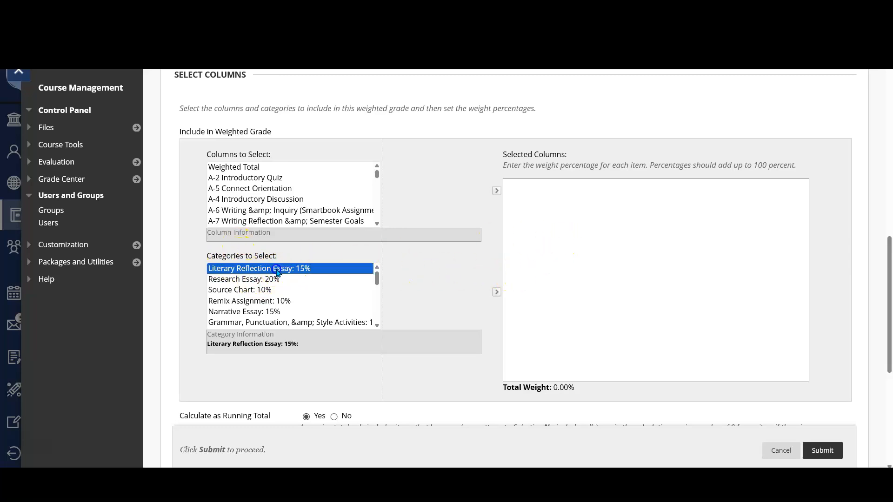
click(495, 293)
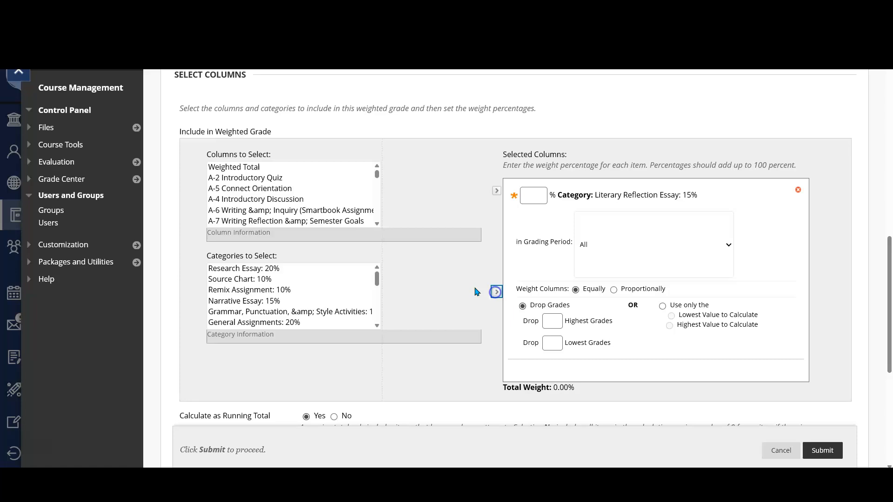
click(276, 269)
click(496, 293)
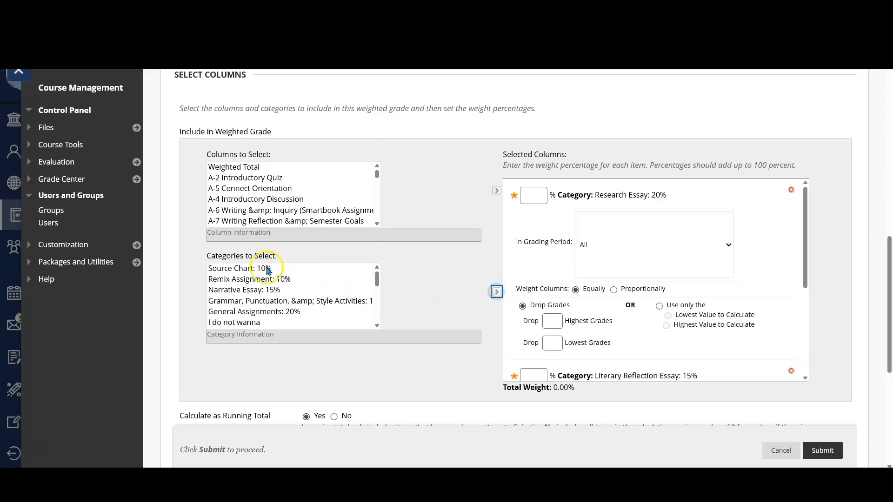
click(242, 272)
click(496, 292)
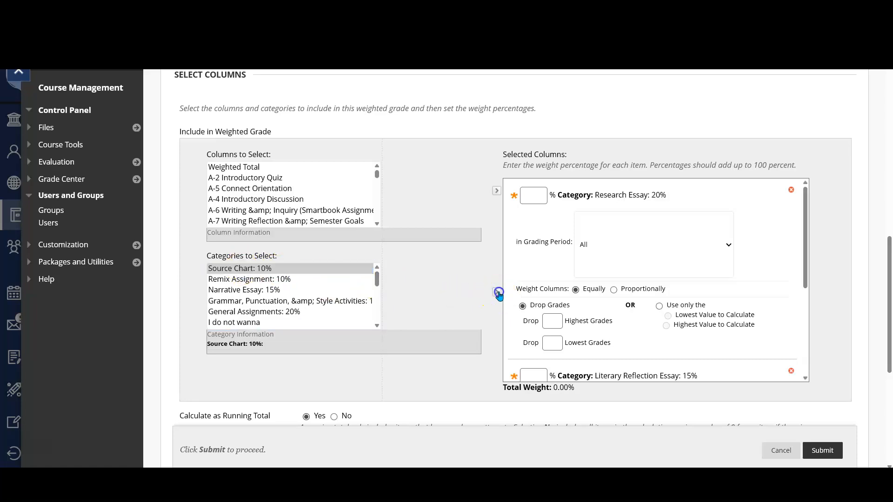
Add the categories Remix Assignment: 10%, Narrative Essay: 15%, Grammar, Punctuation, & Style Activities: 10% and General Assignments: 20% to the weighted grade.
click(284, 269)
click(496, 292)
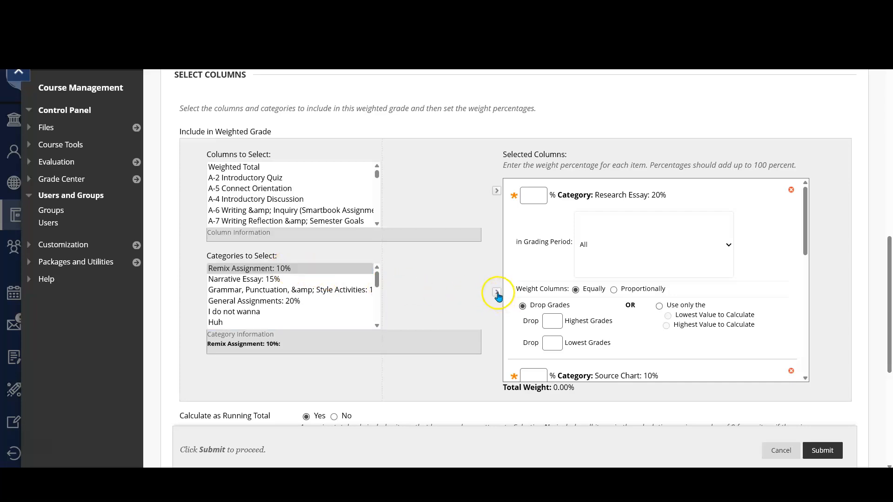
click(257, 271)
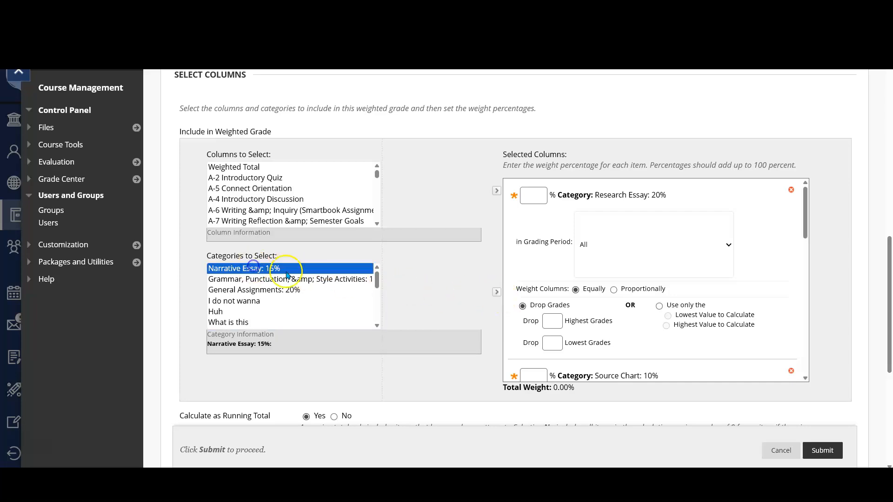
click(496, 292)
click(331, 269)
click(496, 293)
click(283, 270)
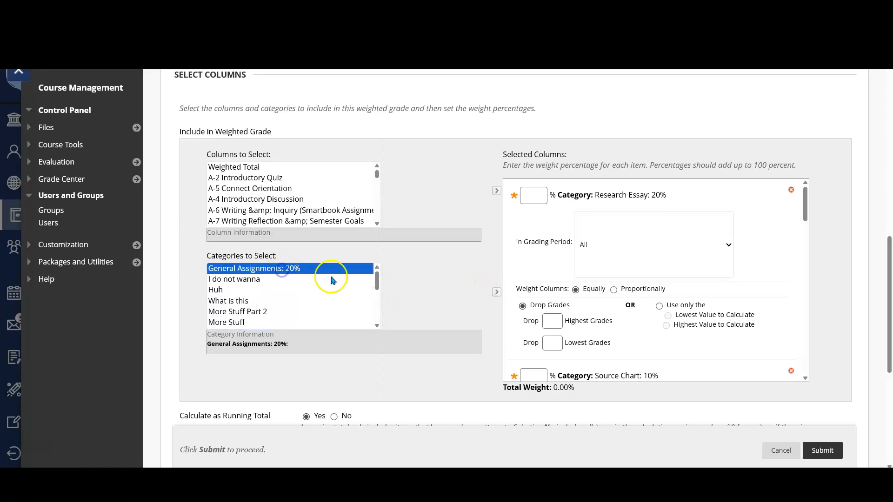
click(495, 294)
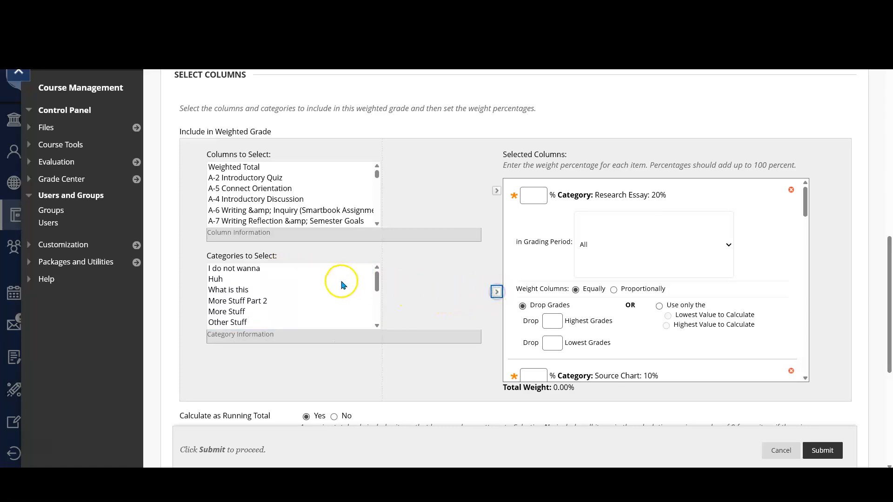
scroll(342, 281, down, 5)
scroll(342, 287, up, 5)
scroll(552, 285, up, 4)
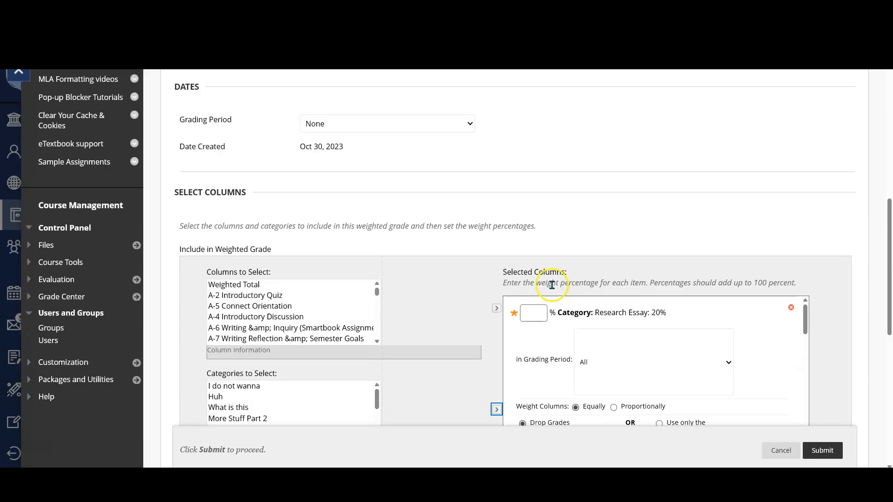
Set the weights of the selected categories Research Essay to 20%, Source Chart to 10% and Remix Assignment to 10%.
scroll(590, 284, down, 4)
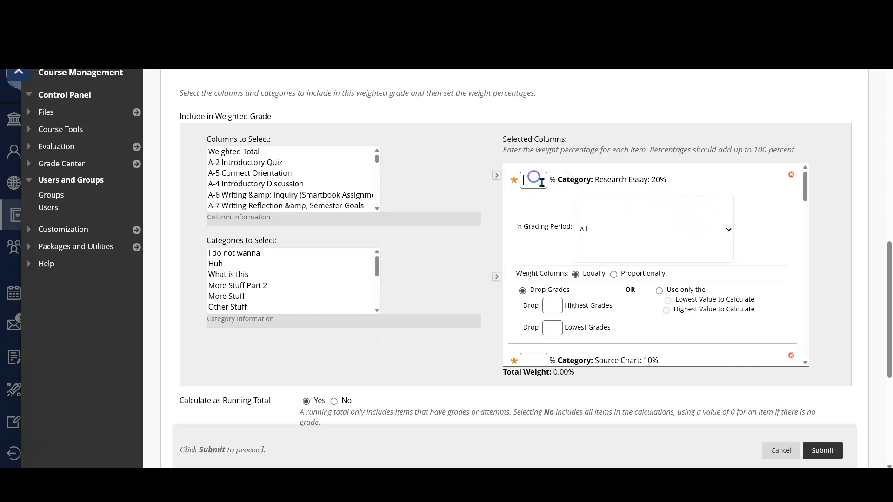
text(0)
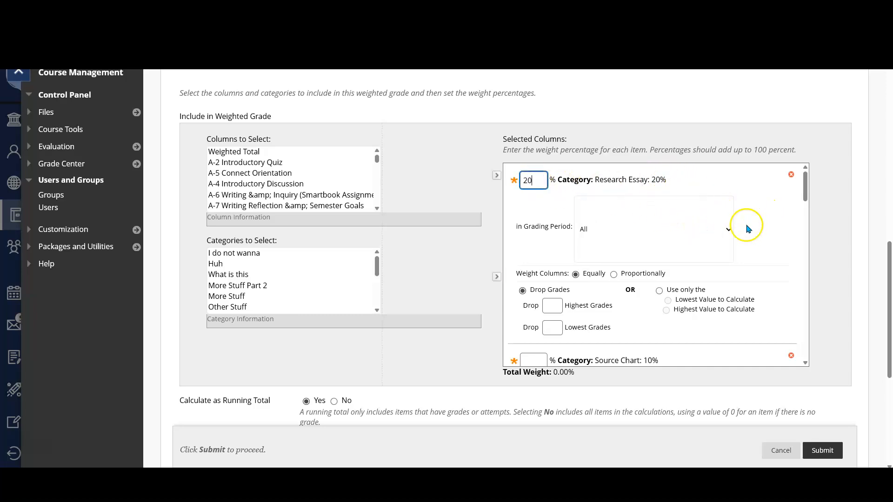
scroll(702, 235, down, 2)
click(541, 287)
text(10)
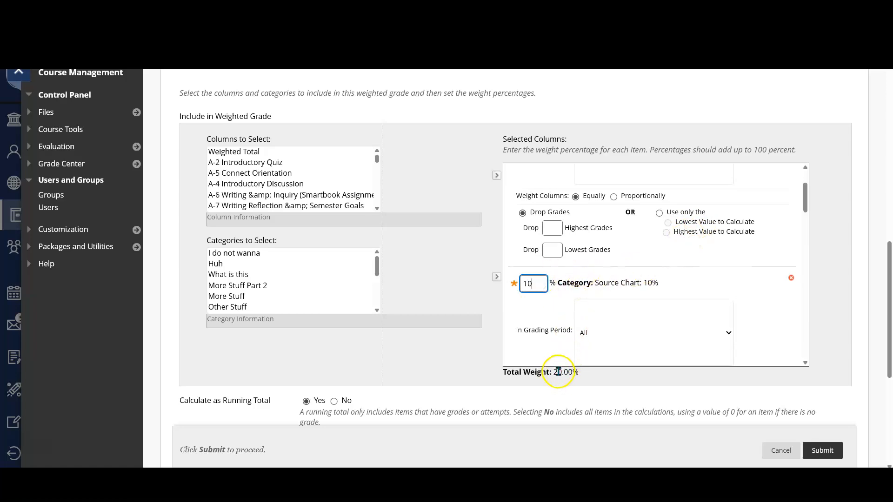
scroll(652, 289, down, 4)
click(528, 310)
text(10)
scroll(600, 275, down, 4)
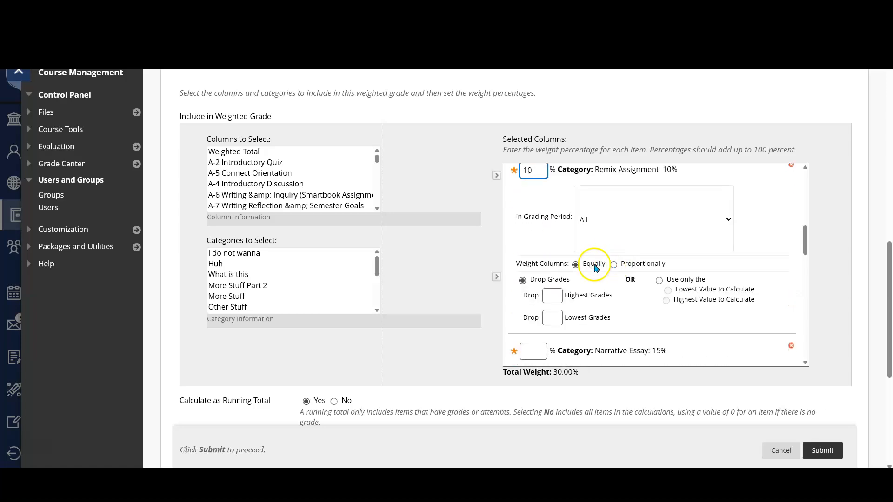
Set the weights for Narrative Essay to 15%, Grammar, Punctuation, & Style Activities to 10%, General Assignments to 20% and Literary Reflection Essay to 15%.
click(536, 351)
text(15)
scroll(619, 279, down, 4)
click(534, 331)
text(10)
scroll(574, 275, down, 4)
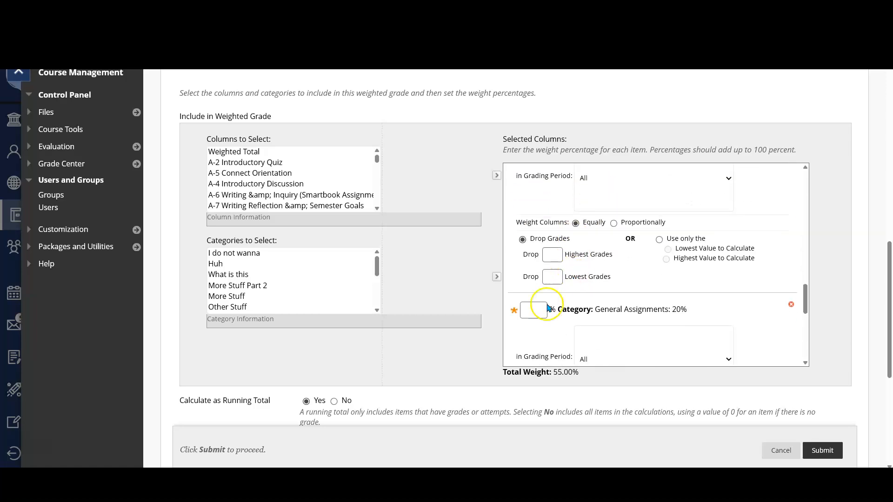
scroll(586, 277, down, 5)
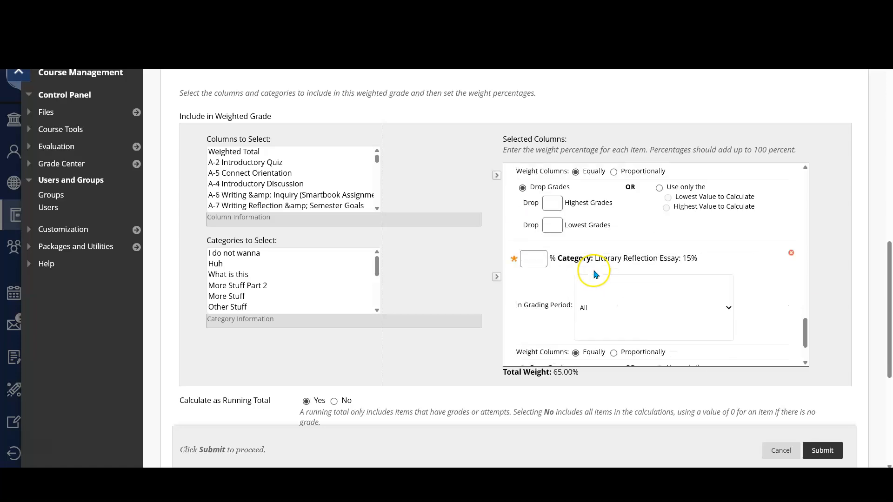
click(535, 259)
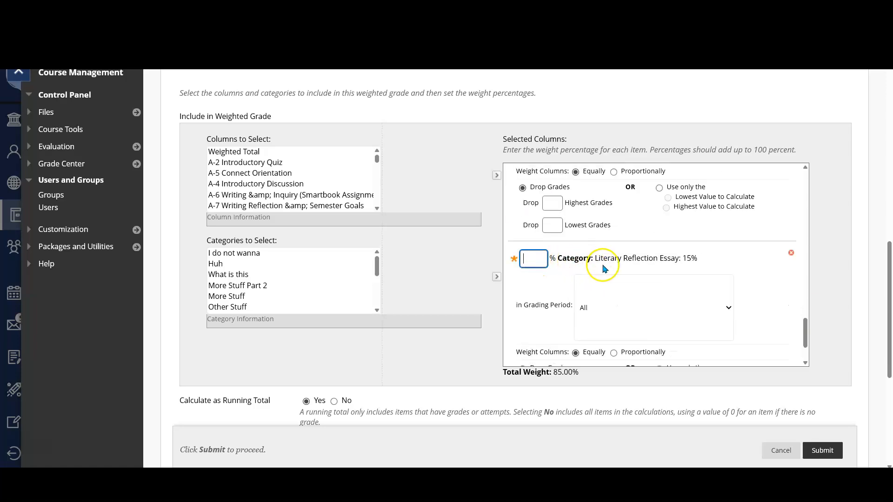
scroll(622, 272, down, 3)
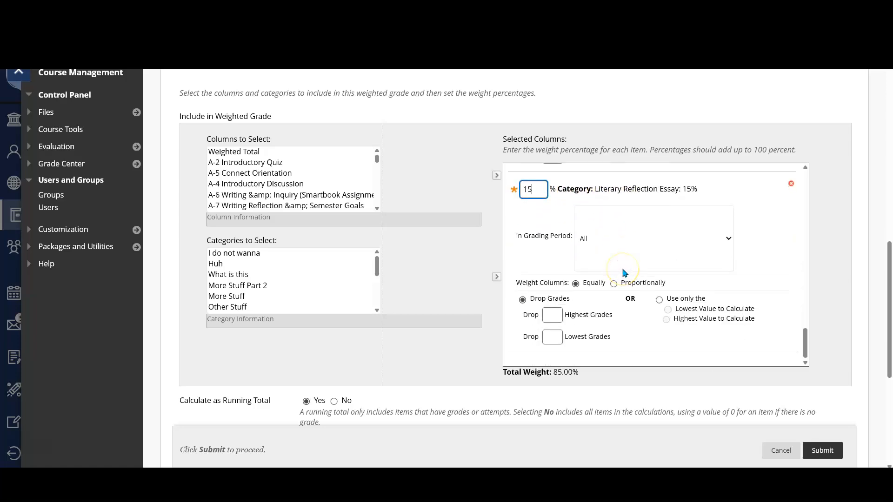
click(758, 216)
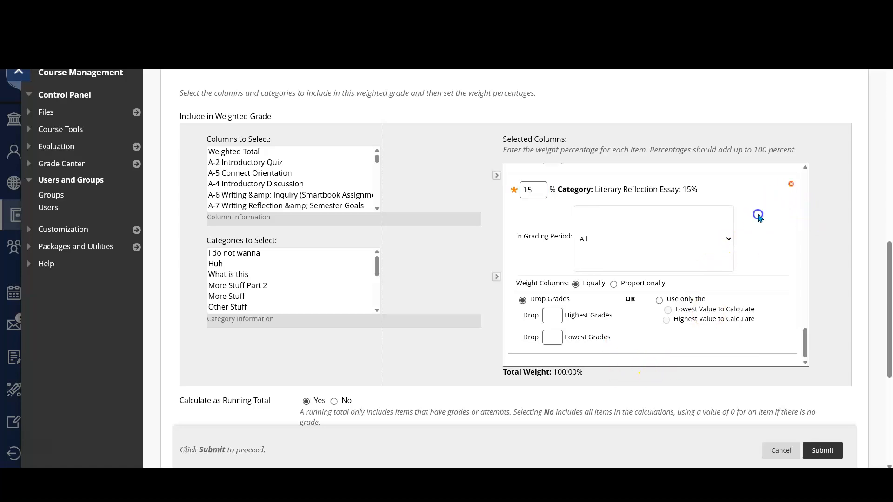
Review the weights and grade-drop options of the selected categories along with the total weight.
scroll(694, 261, up, 1)
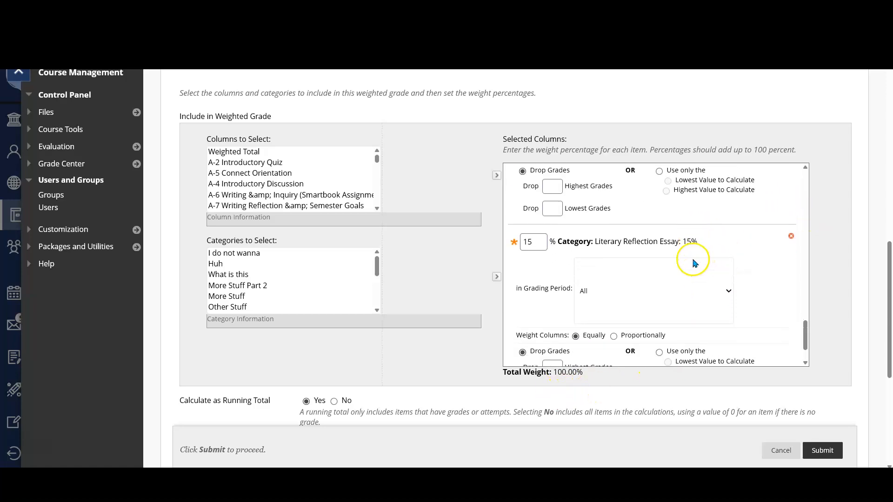
scroll(694, 261, down, 3)
scroll(507, 307, down, 1)
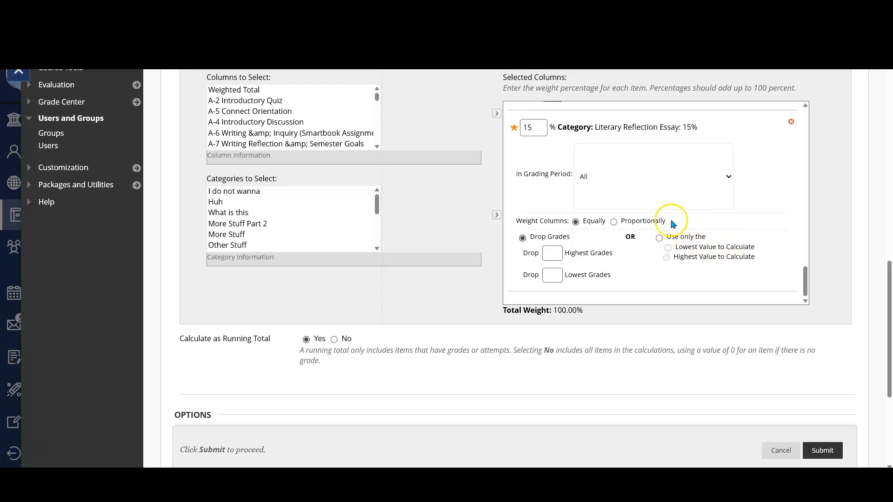
scroll(622, 201, up, 2)
scroll(622, 201, down, 1)
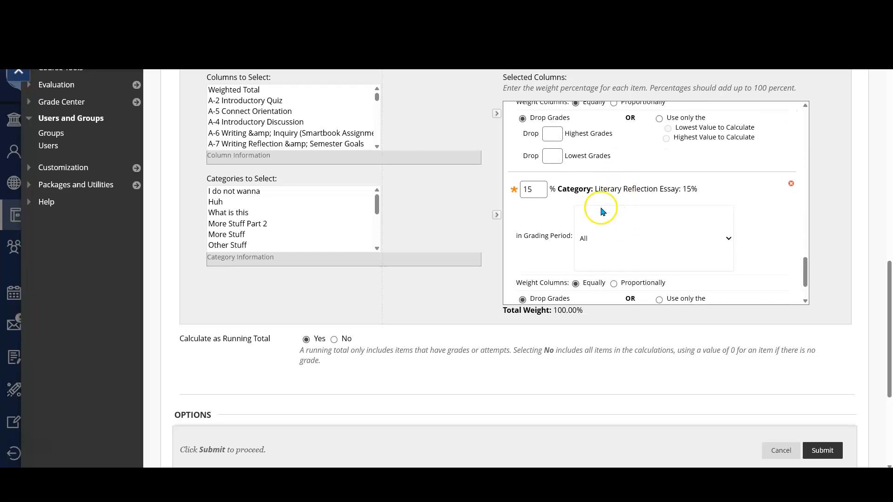
scroll(647, 209, up, 2)
scroll(628, 216, down, 2)
scroll(587, 227, up, 6)
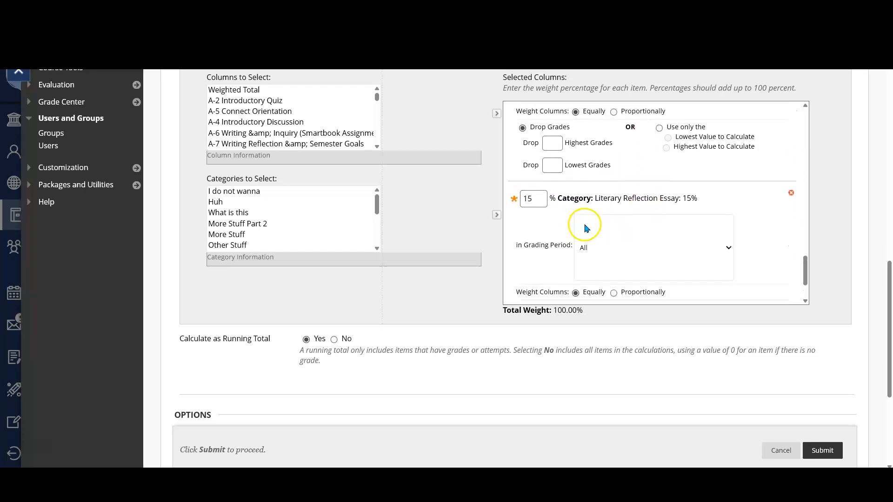
scroll(645, 130, up, 3)
scroll(647, 200, up, 6)
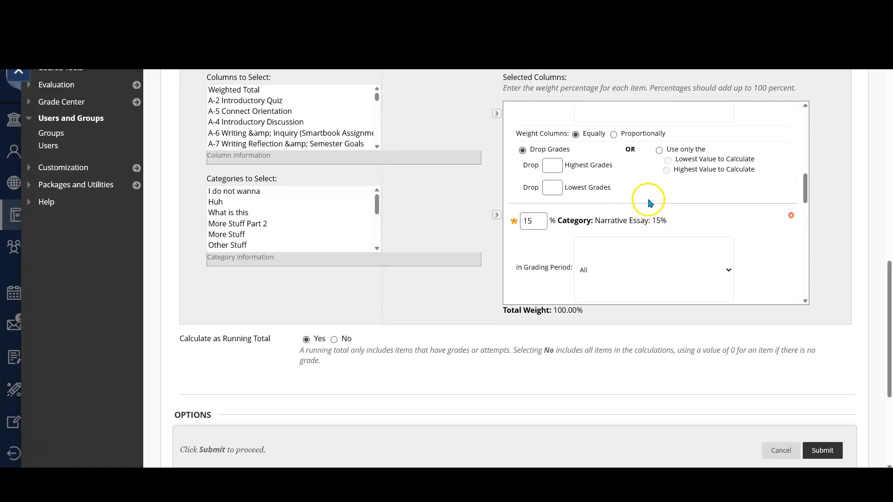
scroll(598, 177, up, 6)
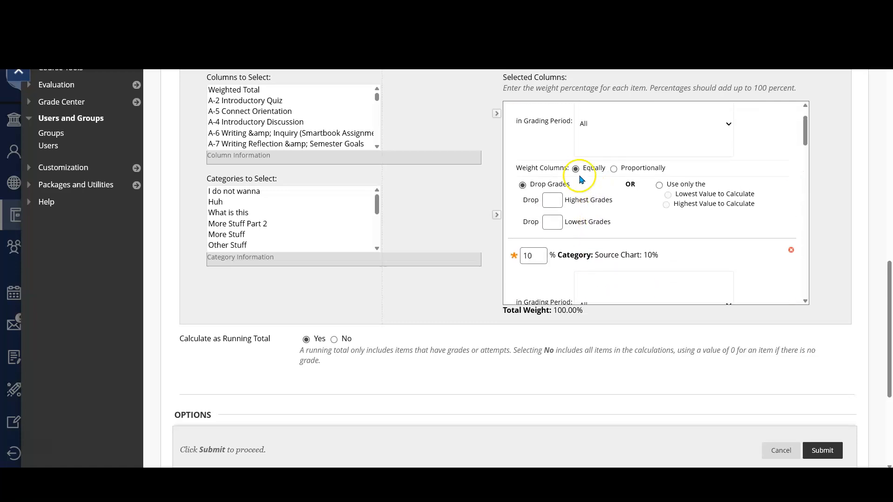
scroll(613, 170, down, 1)
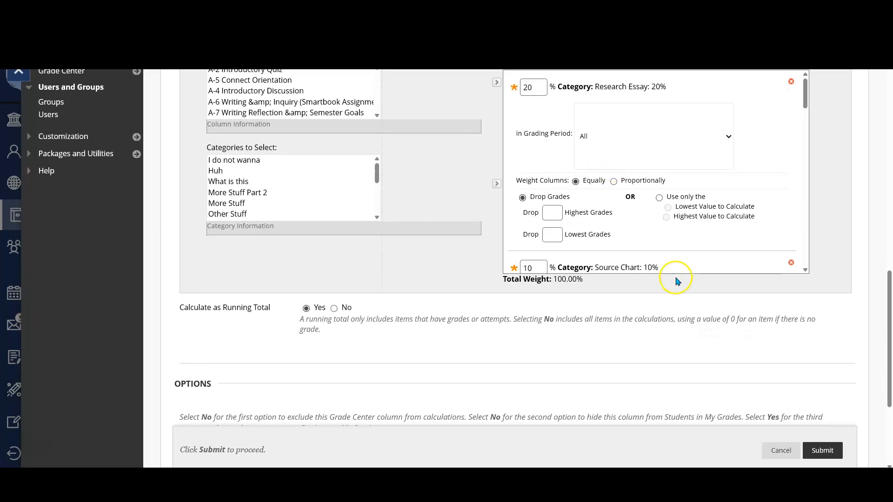
Submit the weighted ENG-111 Course Average column and open the Grade Center's Column Organization page.
click(823, 450)
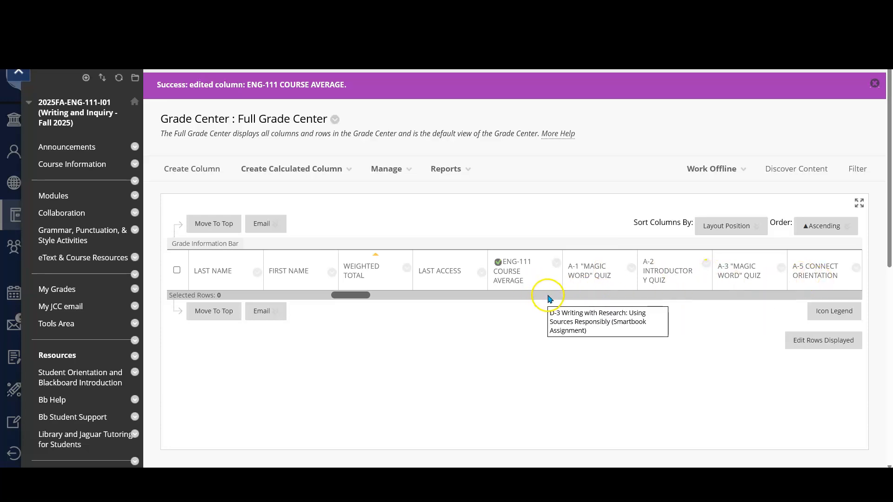
click(386, 168)
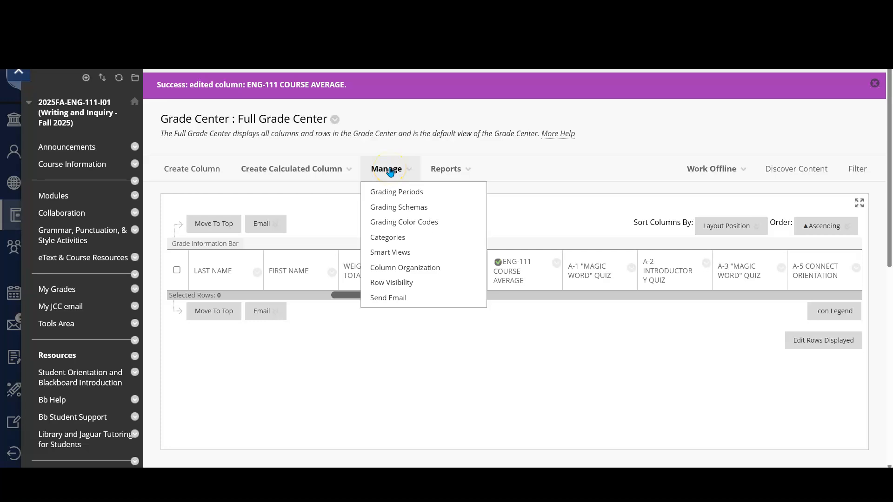
click(406, 269)
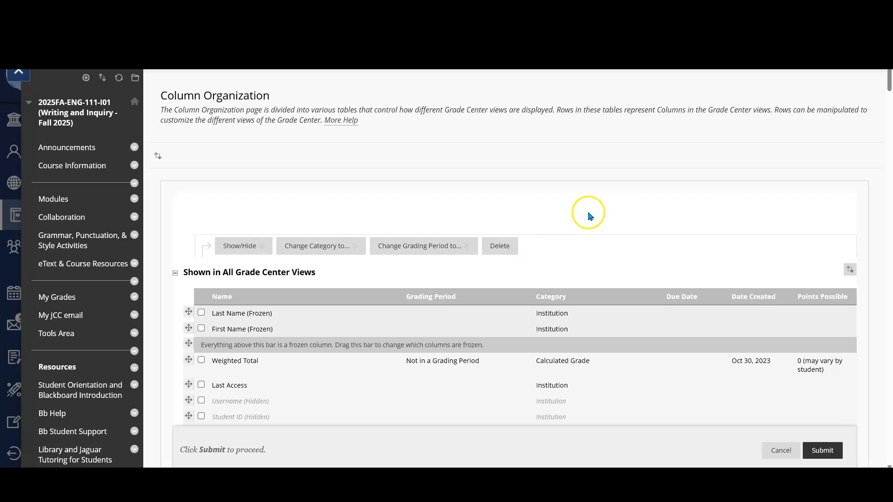
Look through the columns of Modules A to E and check which category each assignment is in.
scroll(600, 200, down, 7)
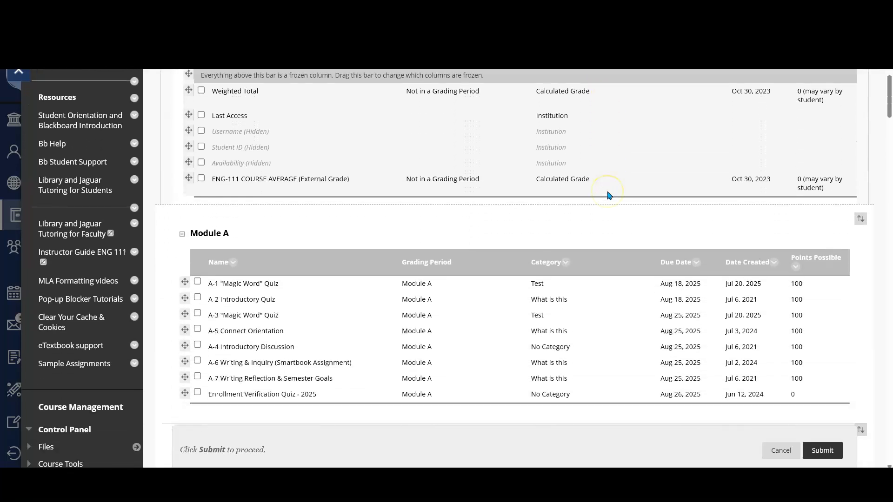
scroll(358, 175, up, 2)
scroll(628, 214, down, 2)
scroll(628, 214, down, 2)
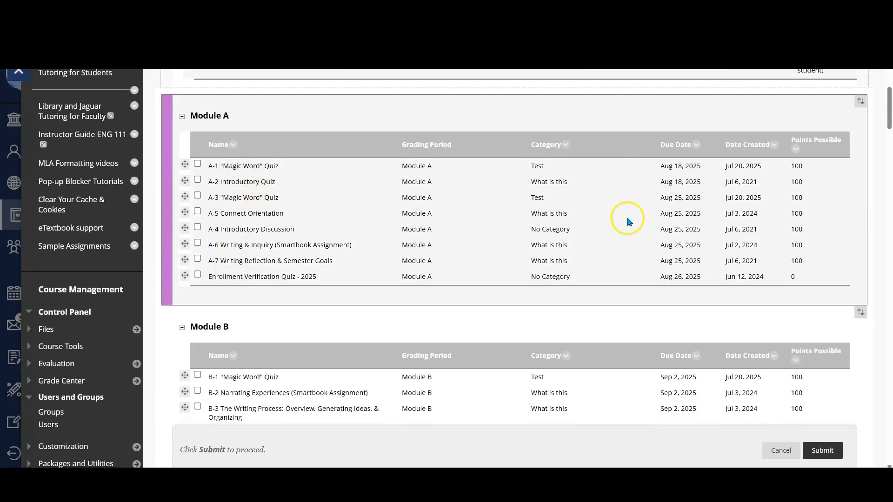
scroll(413, 309, down, 2)
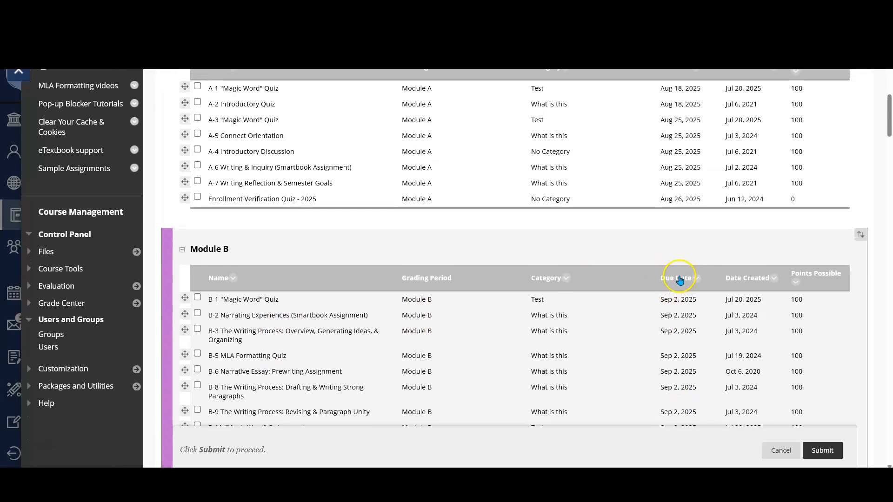
scroll(245, 284, down, 6)
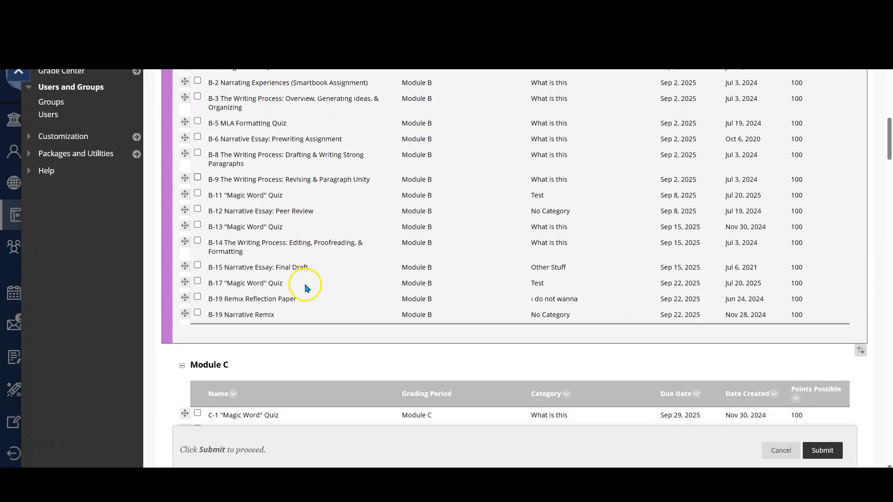
scroll(582, 205, up, 8)
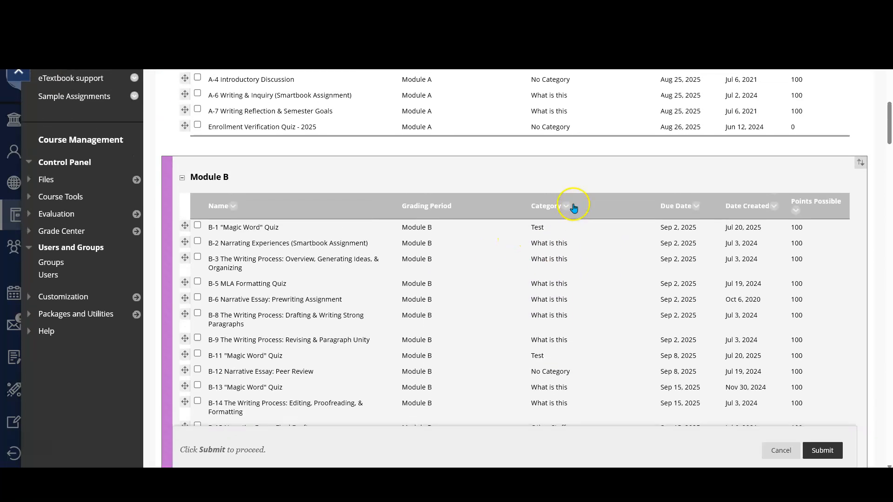
scroll(551, 219, down, 10)
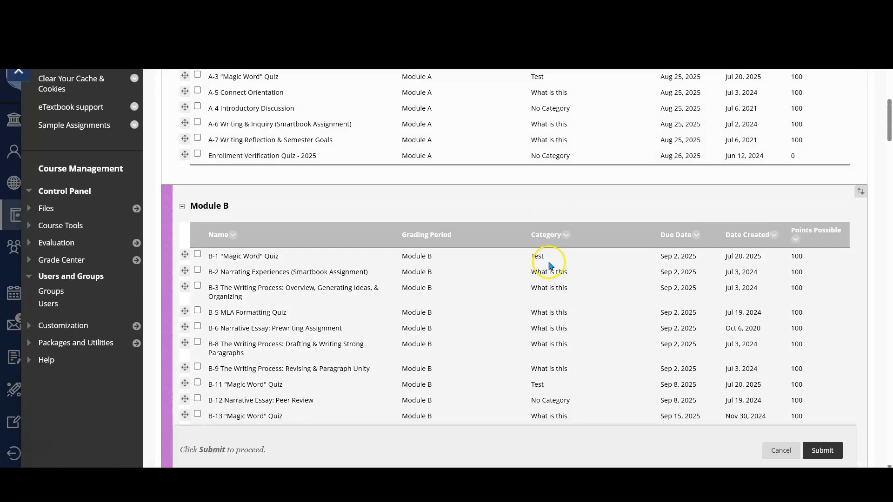
scroll(559, 342, down, 12)
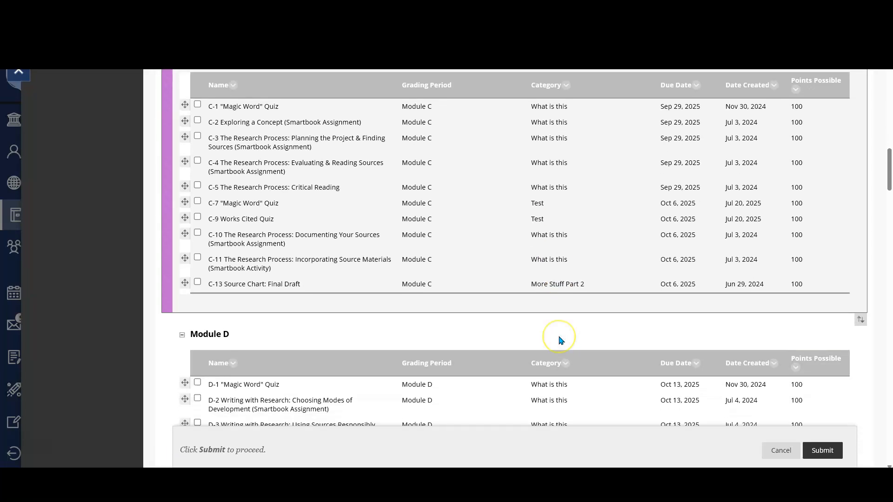
scroll(561, 341, down, 7)
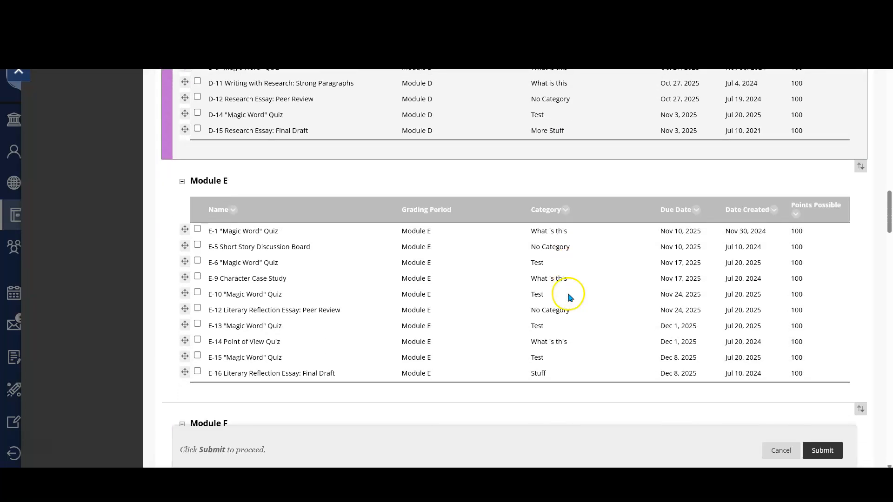
scroll(455, 209, up, 20)
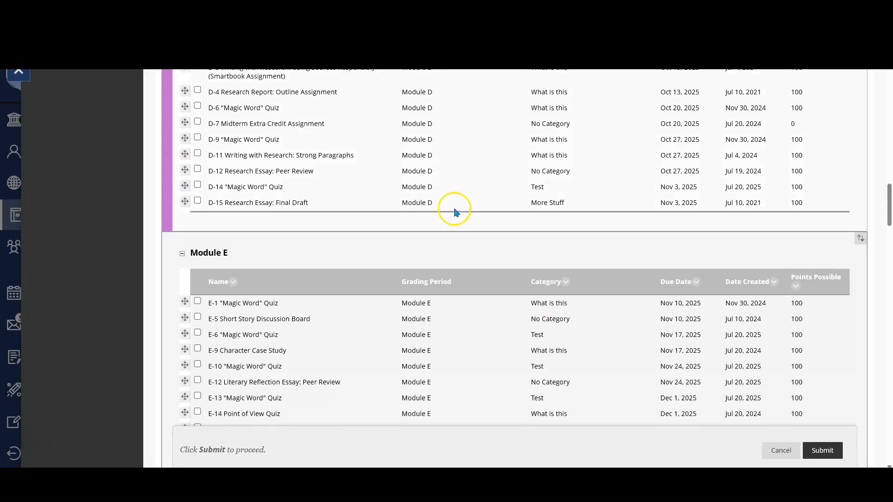
Look through the category choices offered for reassigning the selected Module A columns.
scroll(455, 211, up, 3)
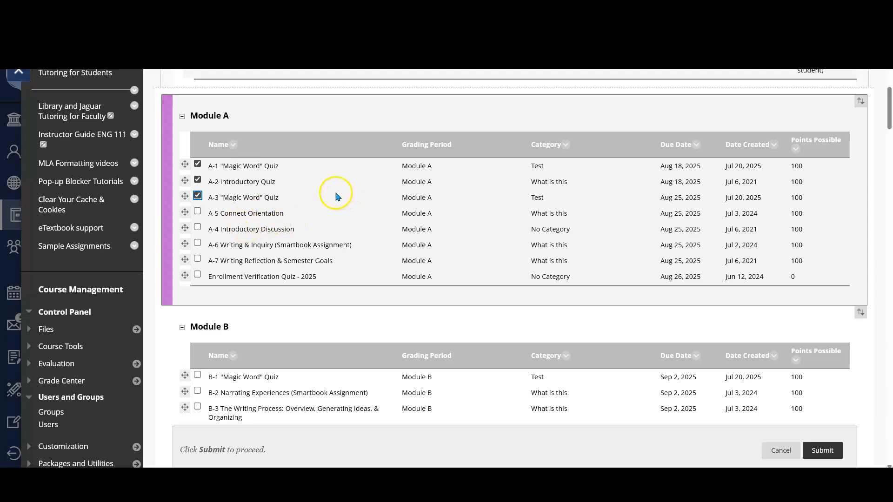
scroll(348, 190, down, 10)
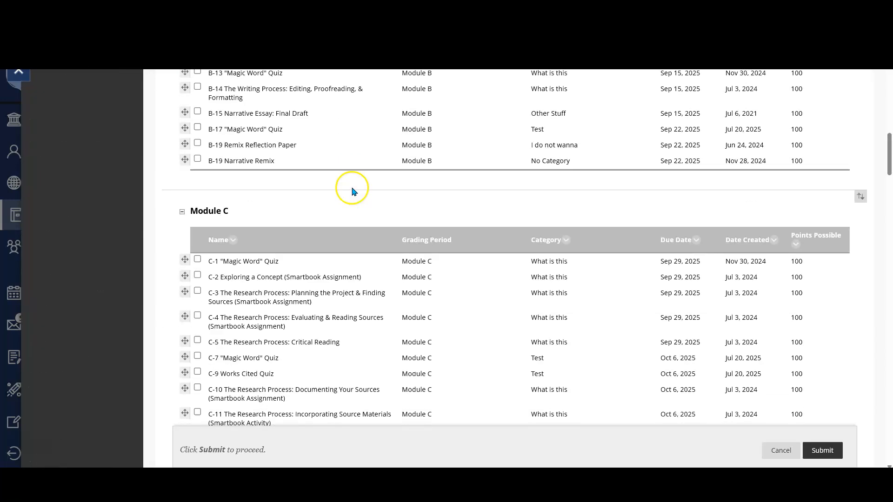
scroll(352, 187, down, 20)
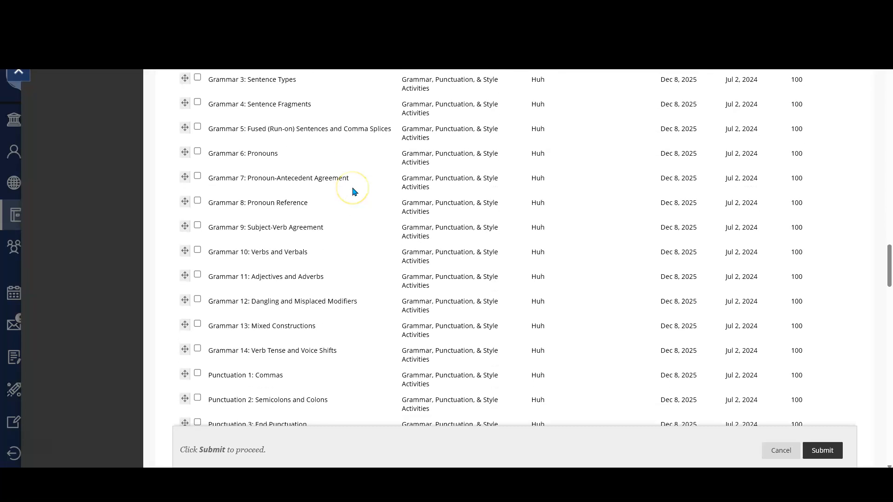
scroll(354, 191, down, 20)
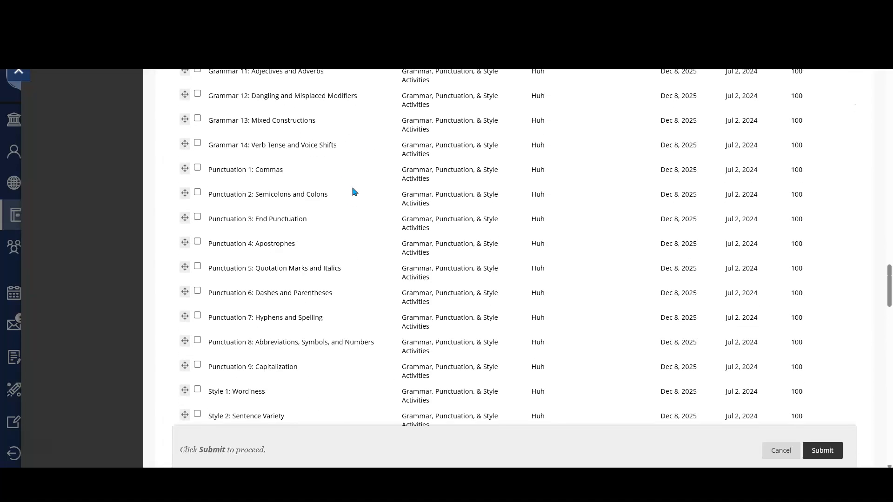
scroll(353, 192, down, 5)
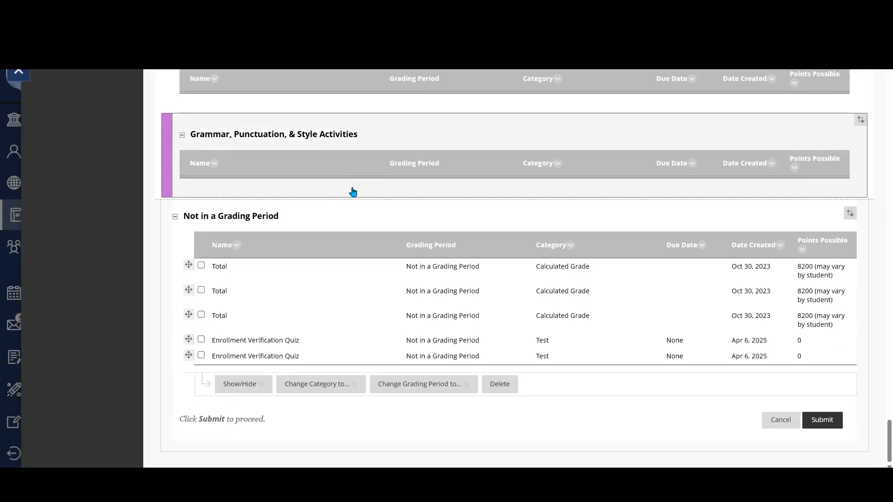
click(342, 390)
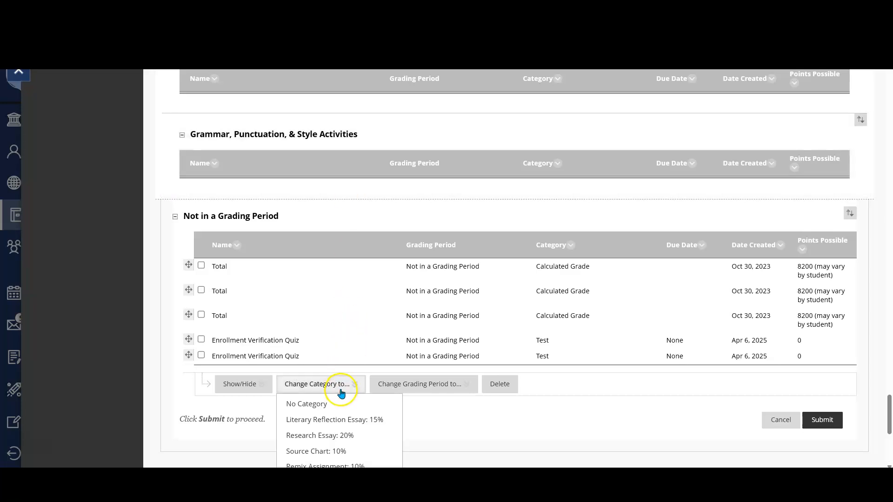
scroll(348, 410, down, 2)
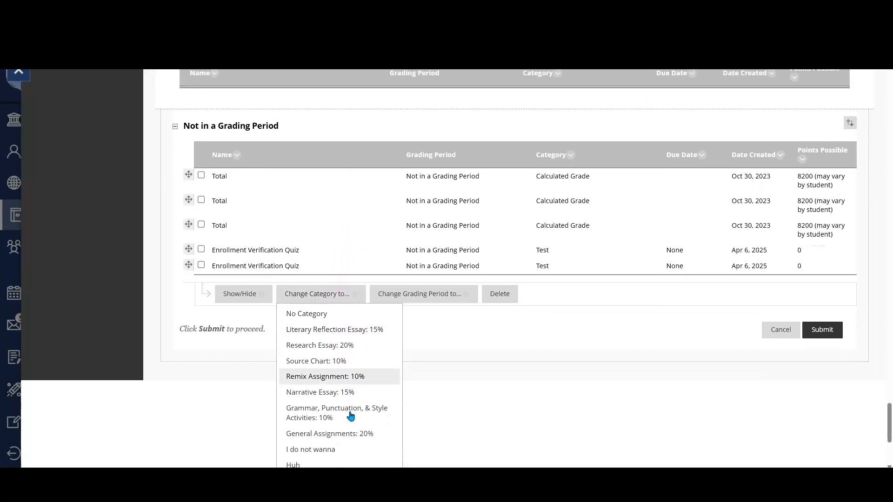
click(348, 434)
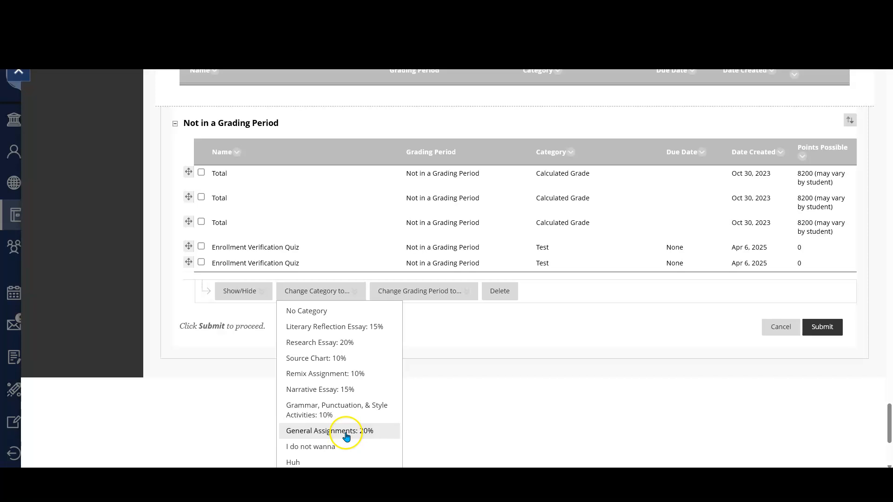
Move A-4 Introductory Discussion above A-5 Connect Orientation in Module A.
scroll(393, 151, up, 20)
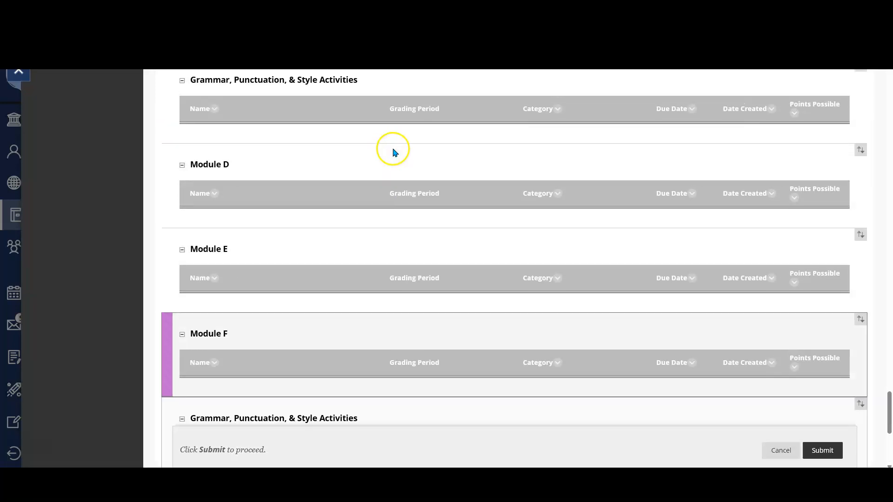
scroll(376, 152, up, 20)
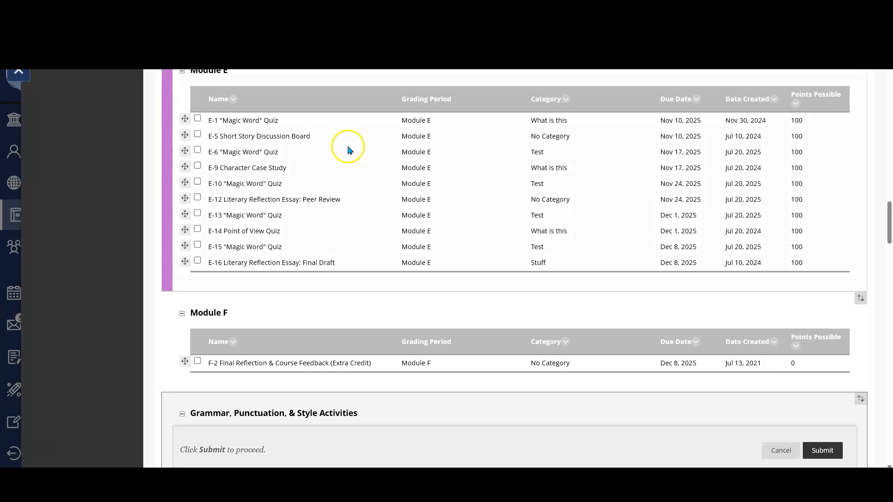
scroll(261, 138, up, 12)
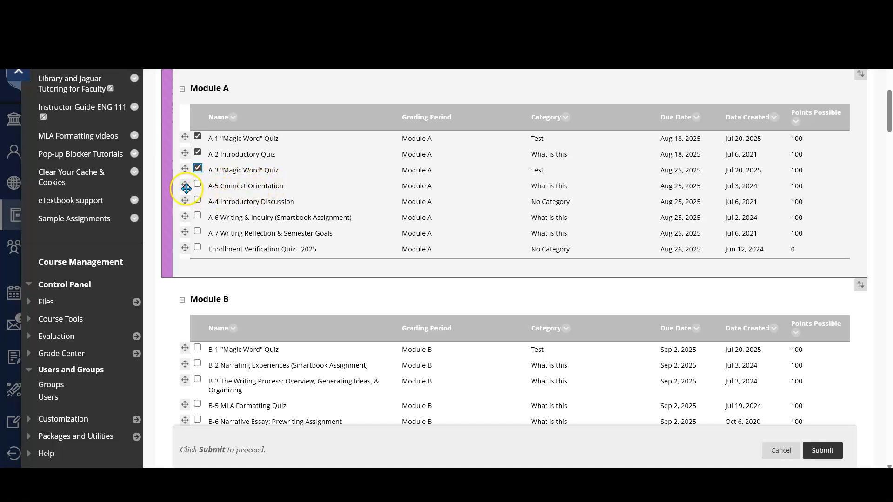
drag(185, 184, 185, 201)
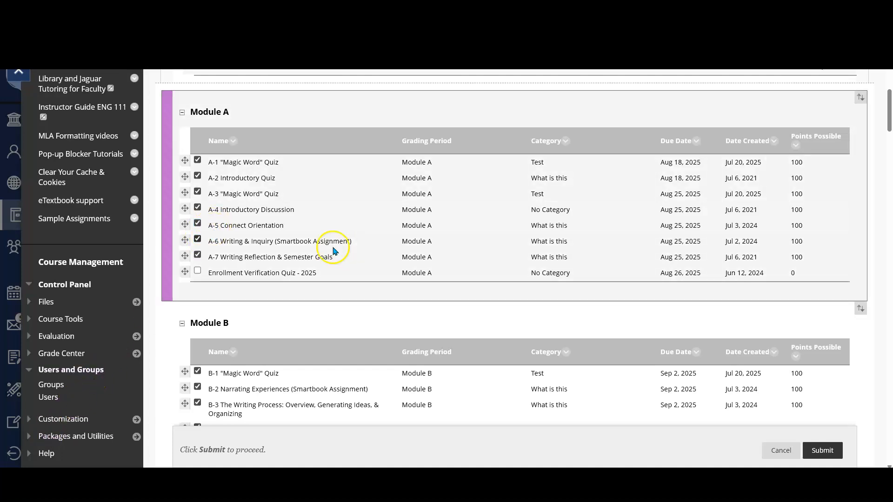
Select the general assignment columns across Modules A to E, leaving out essay final drafts, remix columns, the enrollment quiz and extra credit.
scroll(283, 335, down, 4)
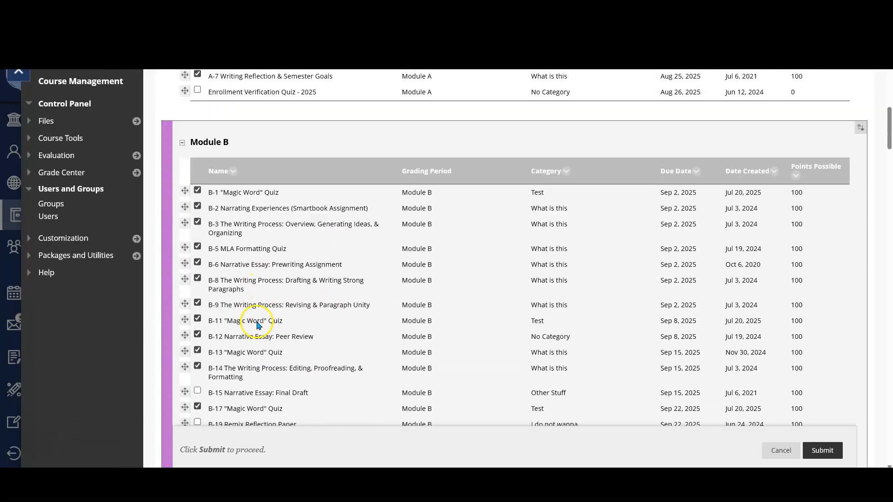
scroll(538, 274, down, 1)
scroll(289, 200, up, 4)
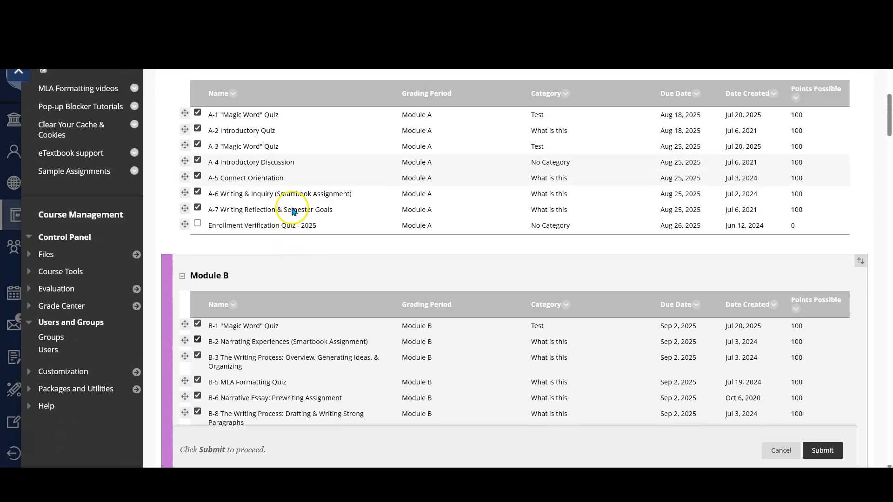
scroll(294, 211, up, 1)
scroll(297, 181, down, 2)
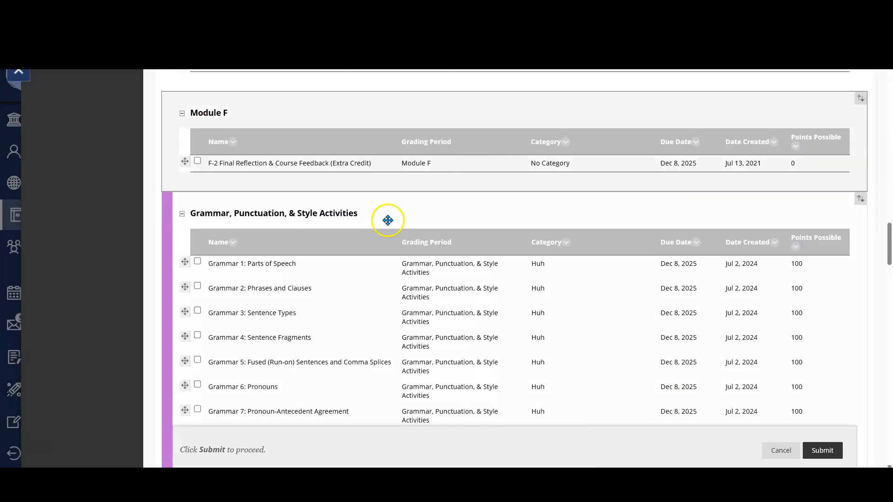
scroll(365, 198, up, 3)
scroll(365, 194, up, 3)
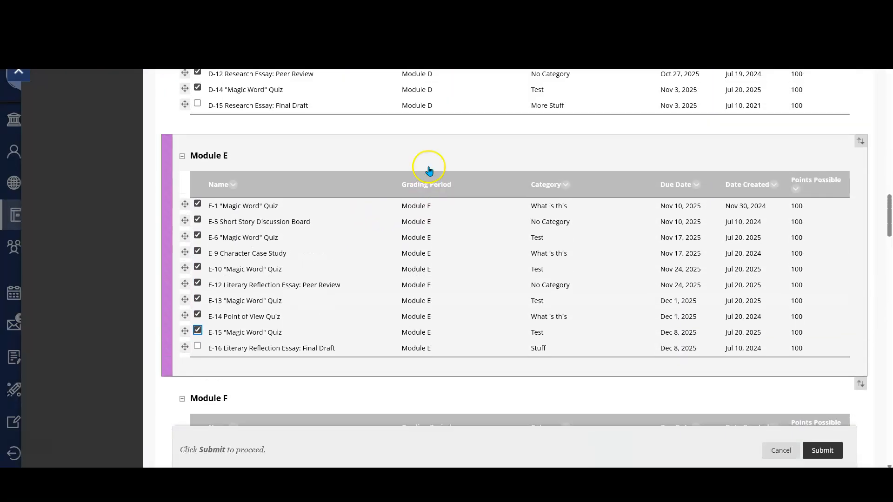
scroll(261, 135, up, 1)
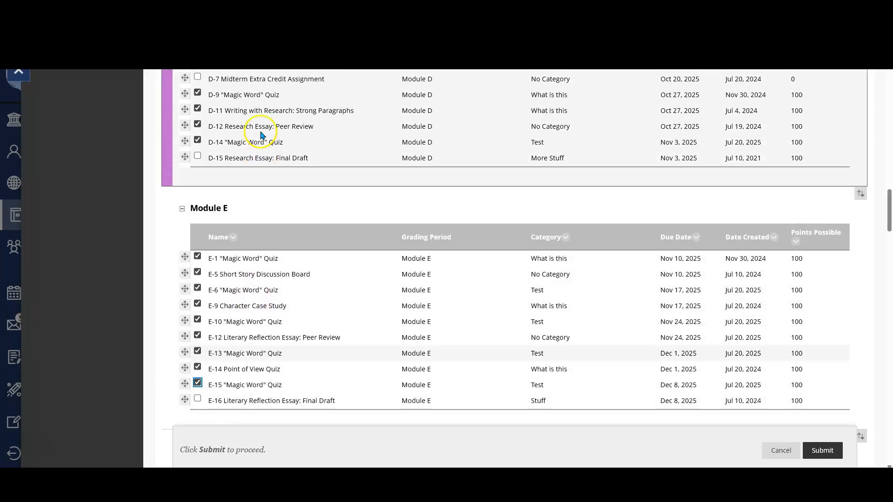
Change the category of the selected columns to General Assignments: 20% and submit the column organization.
scroll(417, 144, down, 20)
scroll(413, 225, down, 8)
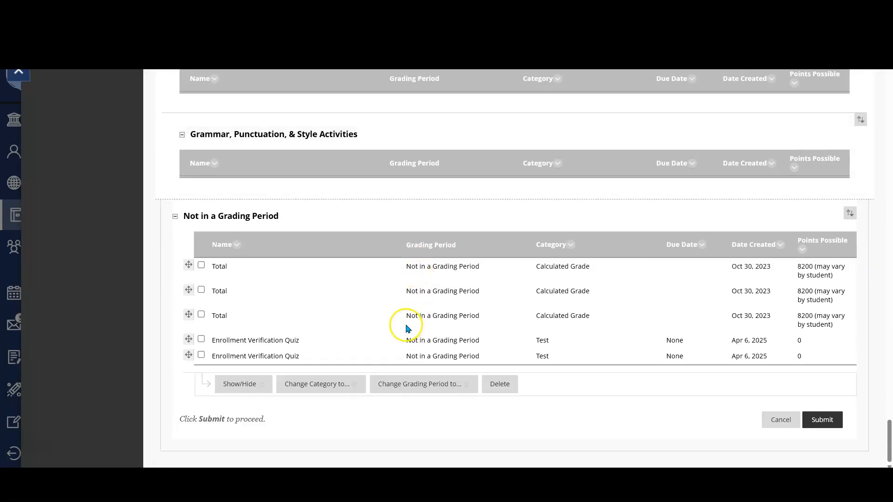
click(348, 383)
scroll(343, 405, down, 5)
scroll(362, 261, up, 8)
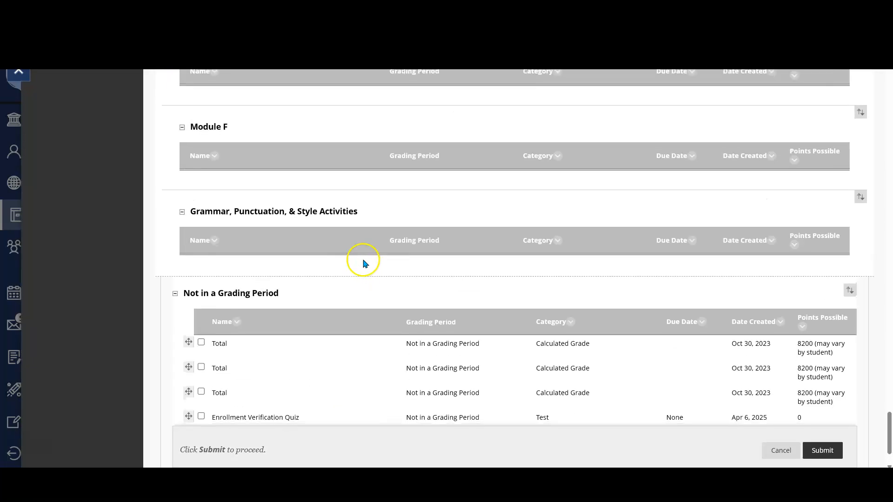
scroll(363, 260, down, 2)
mouse_move(327, 390)
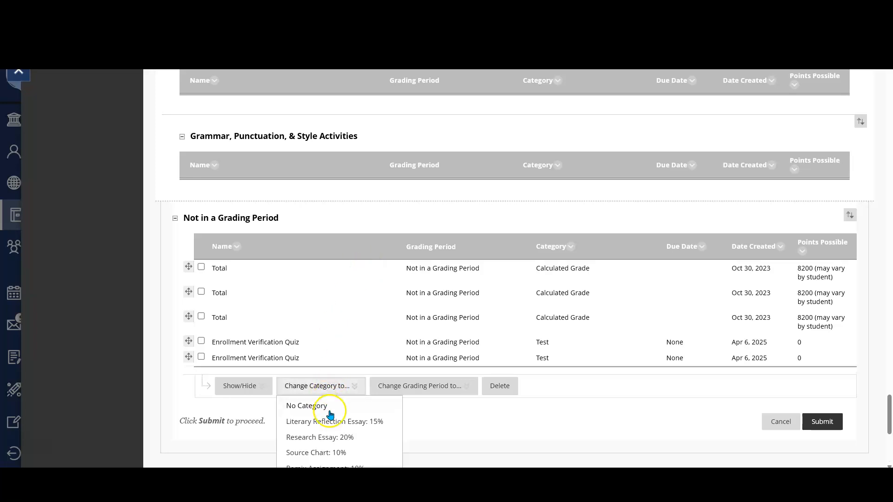
scroll(342, 438, down, 2)
scroll(339, 418, down, 2)
scroll(342, 414, up, 1)
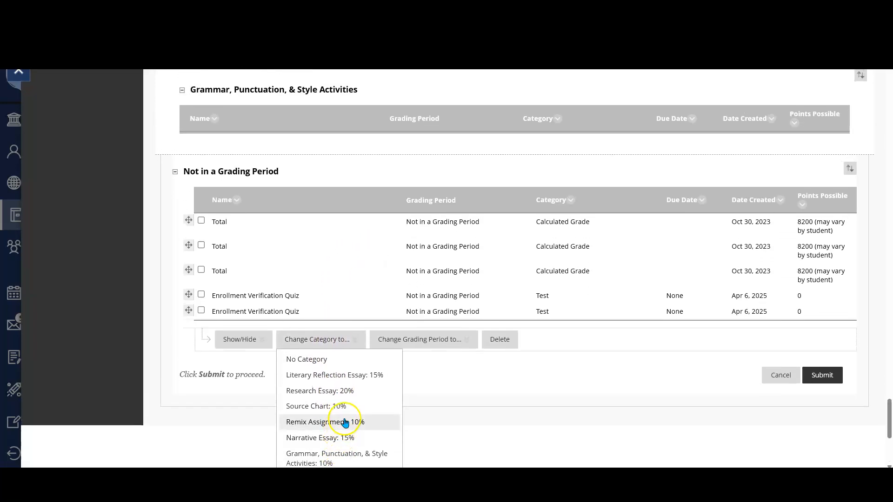
scroll(343, 421, down, 3)
click(327, 418)
scroll(350, 417, up, 2)
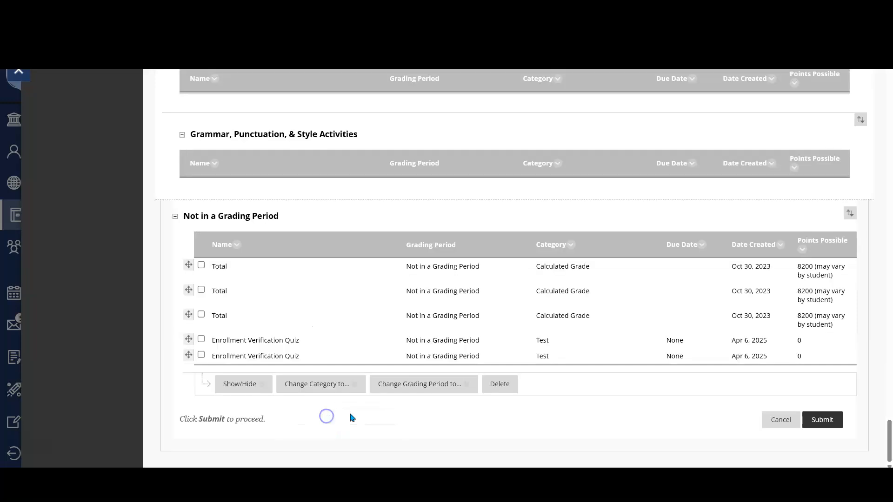
click(823, 421)
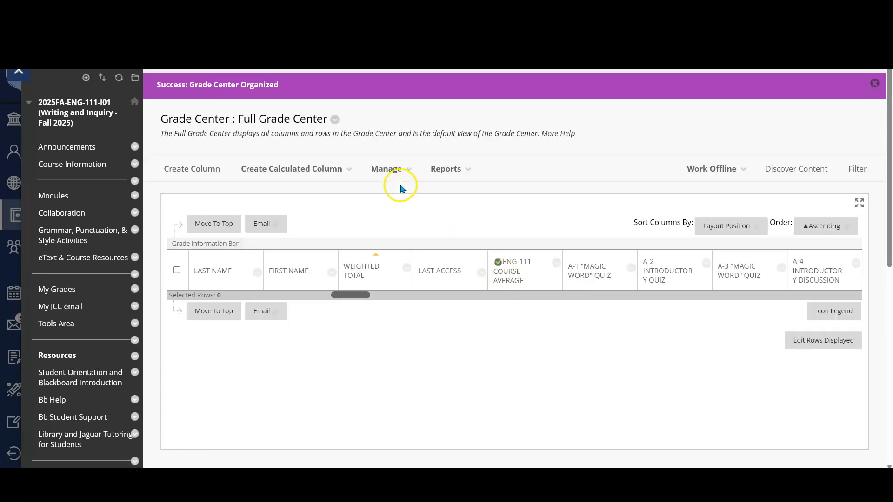
Reopen the Column Organization page and check the categories assigned to the Module A and B columns.
click(390, 170)
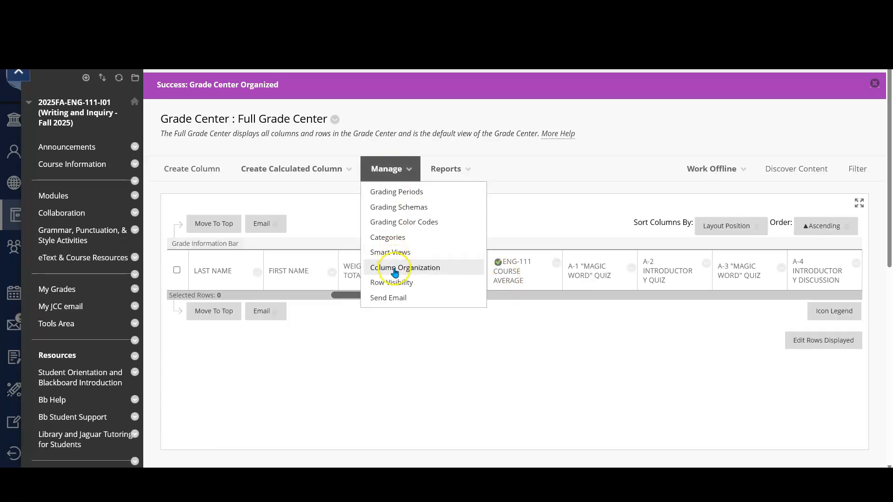
click(397, 268)
scroll(600, 221, down, 7)
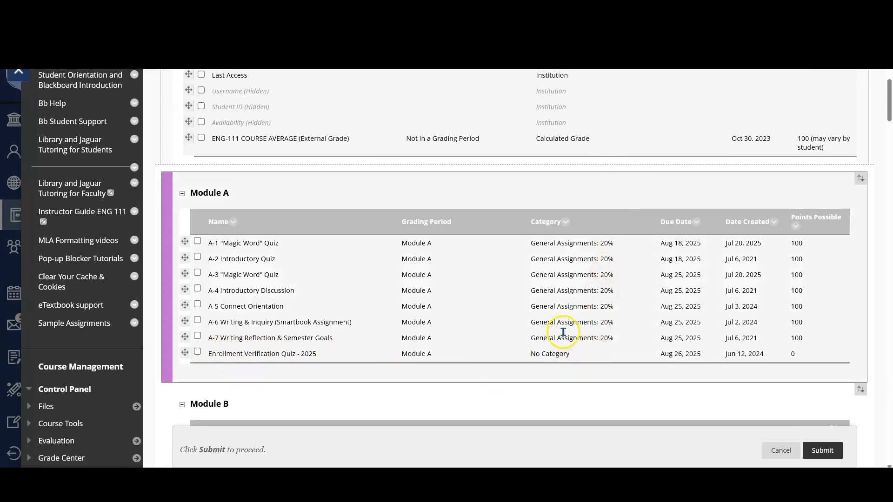
scroll(635, 188, down, 5)
scroll(581, 208, down, 1)
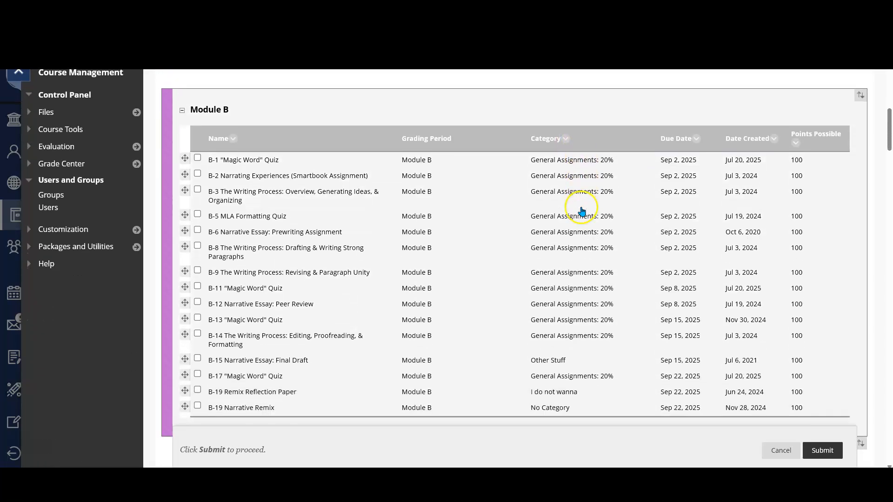
Change the category of B-15 Narrative Essay: Final Draft to Narrative Essay: 15% and submit the column organization.
scroll(581, 210, down, 1)
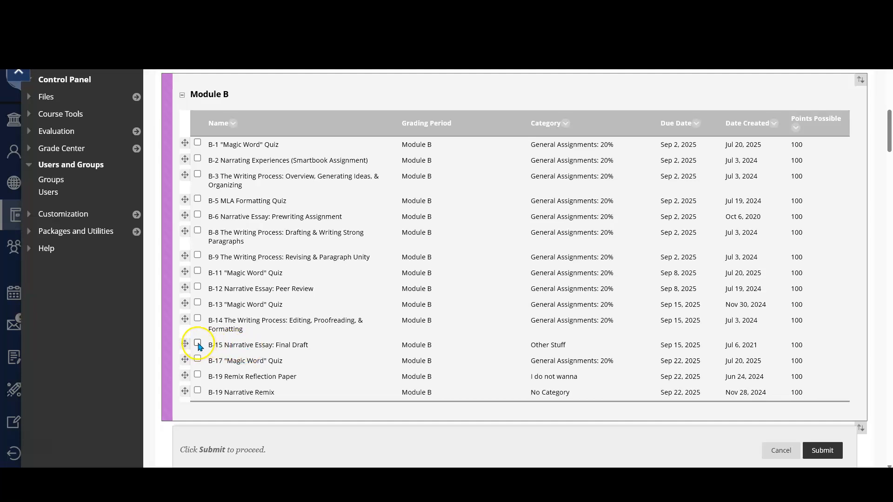
scroll(385, 286, down, 20)
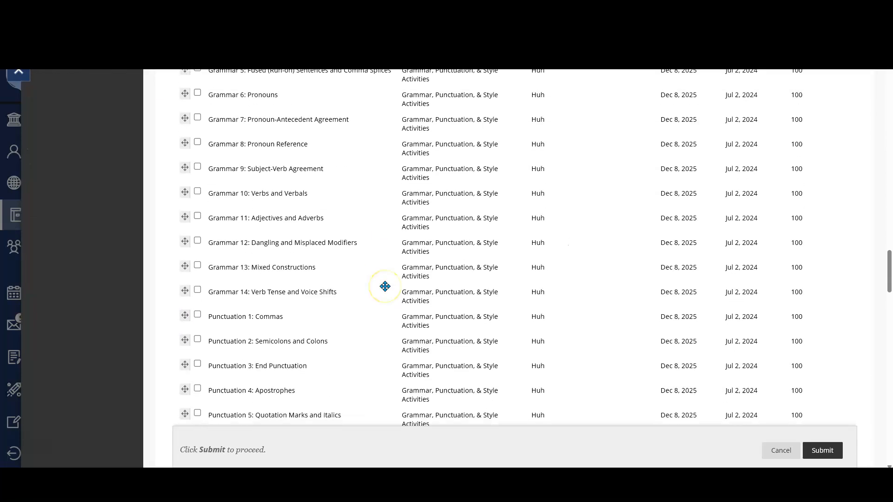
scroll(386, 287, down, 10)
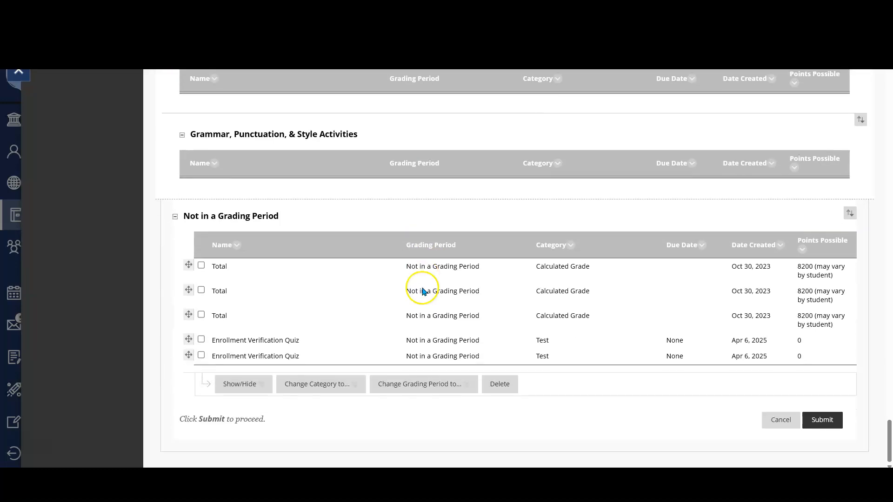
click(342, 389)
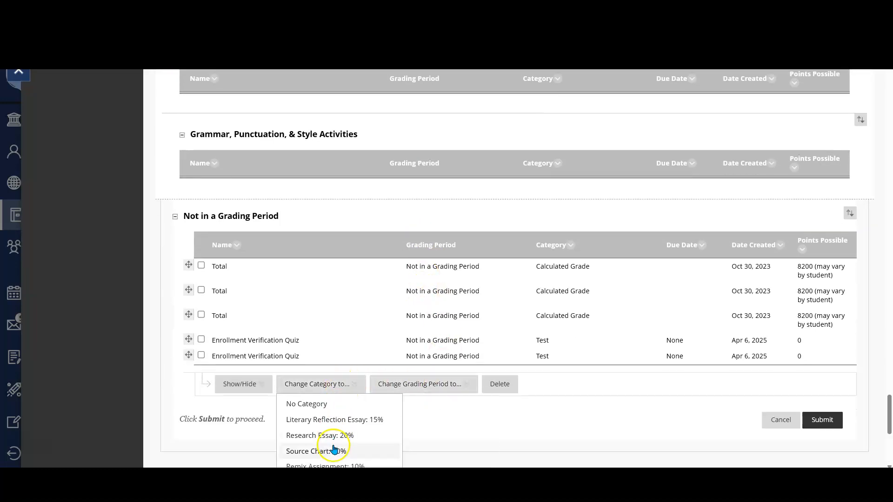
scroll(360, 428, down, 1)
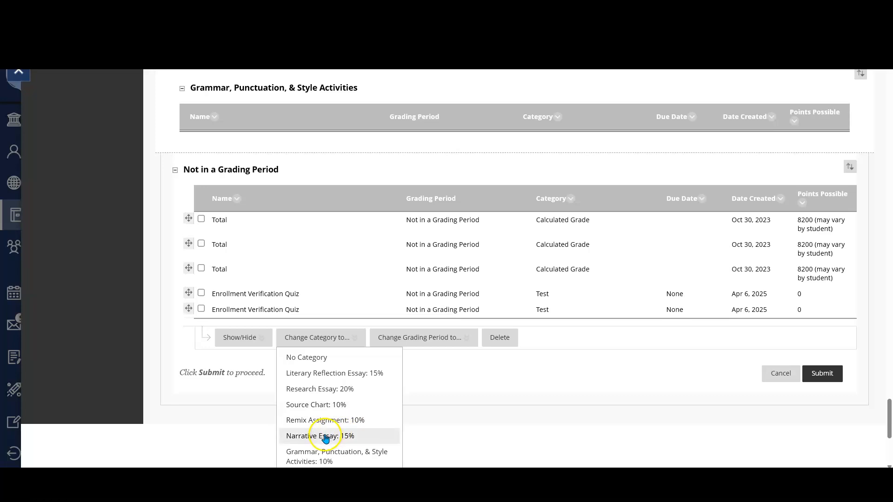
click(326, 437)
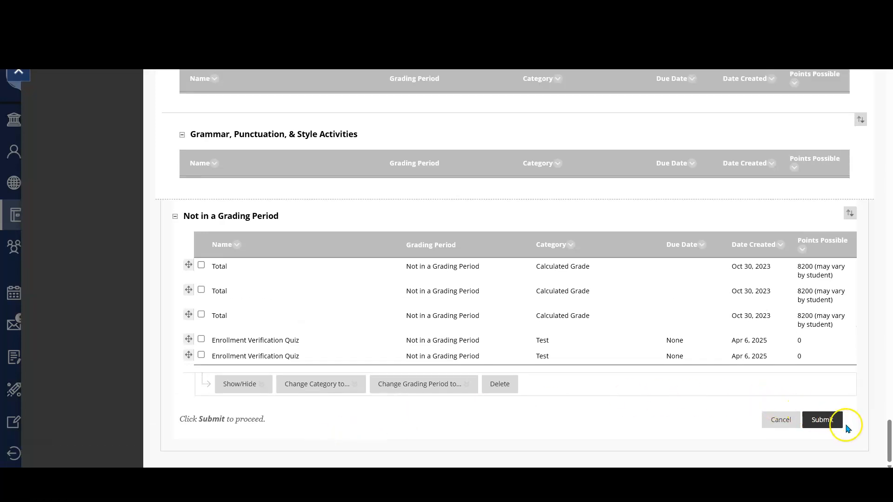
click(822, 420)
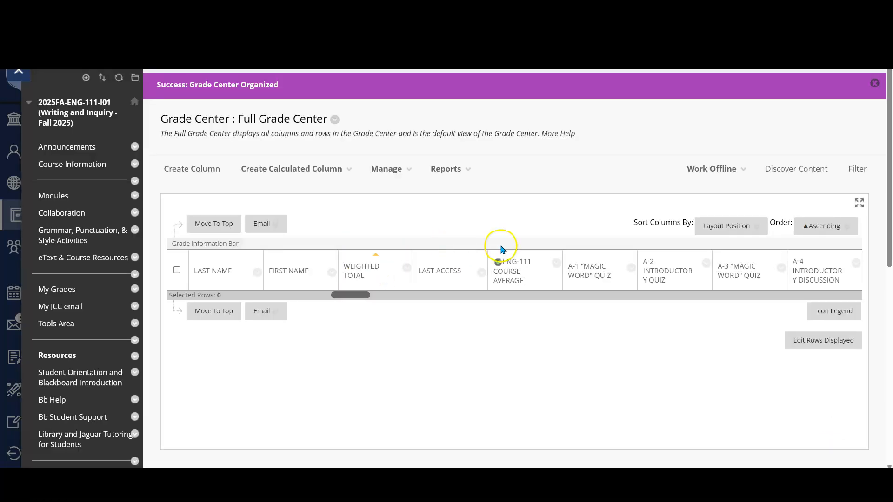
Reopen the Column Organization page and check the categories assigned to the columns in Modules A through F.
scroll(502, 248, down, 5)
scroll(581, 255, up, 4)
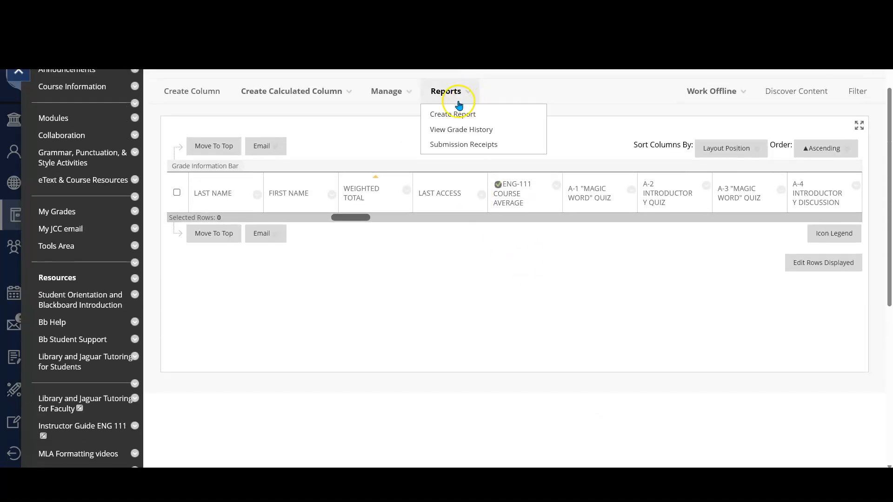
mouse_move(393, 96)
click(405, 190)
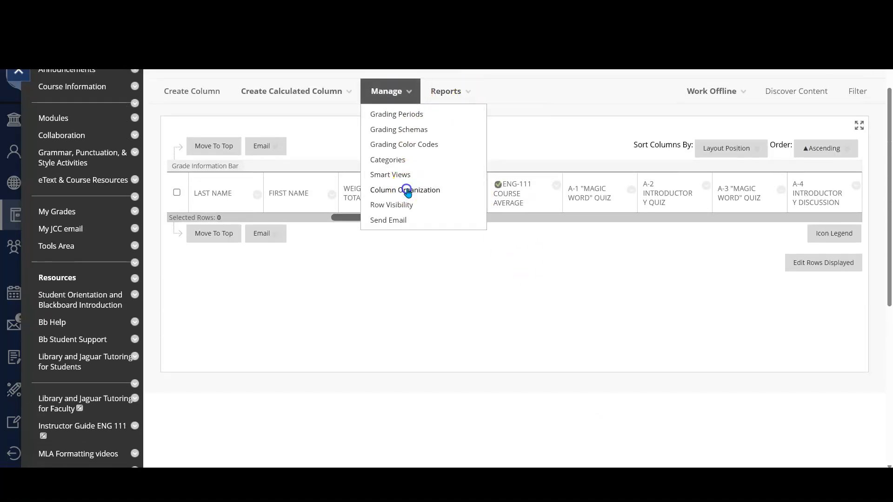
scroll(548, 201, down, 10)
scroll(560, 201, down, 5)
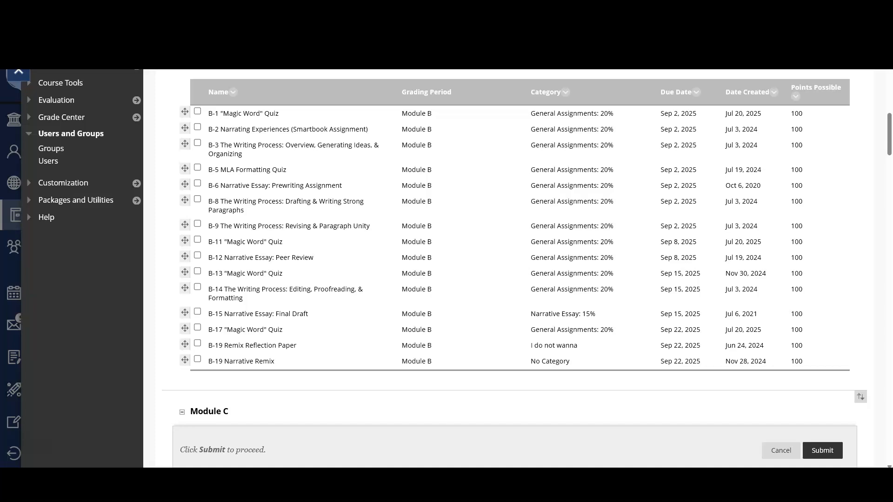
scroll(428, 123, up, 5)
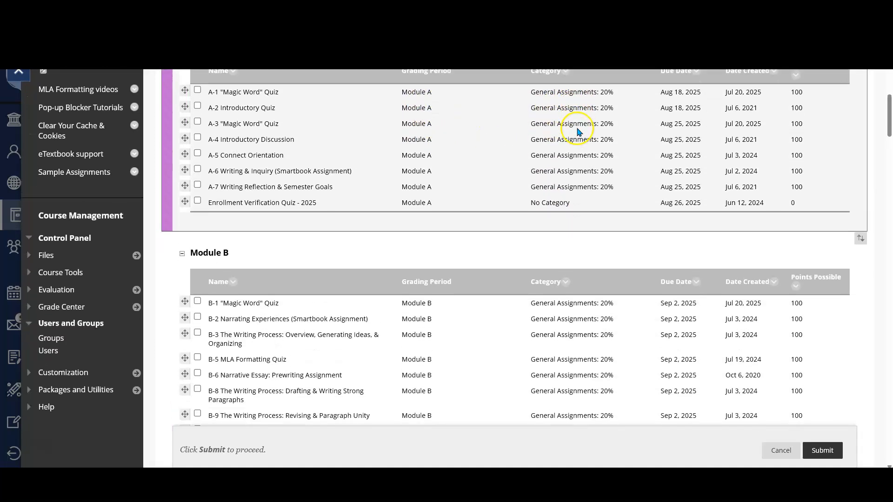
scroll(579, 132, down, 5)
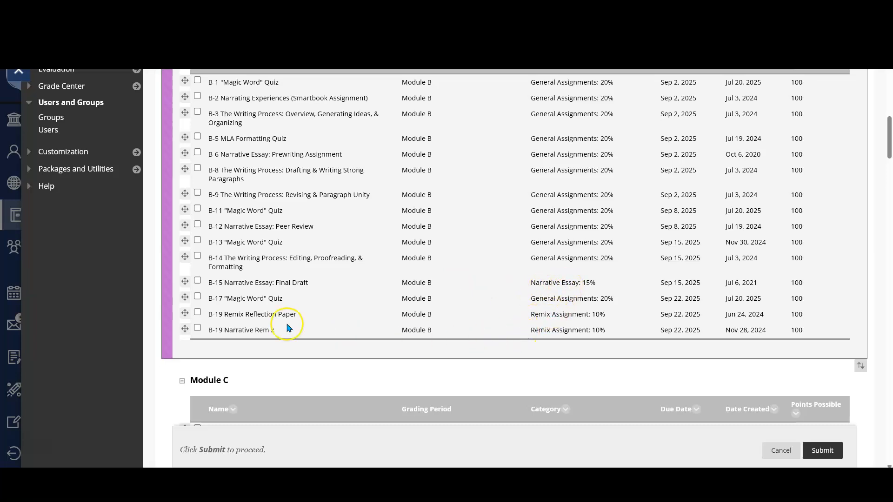
scroll(564, 235, down, 6)
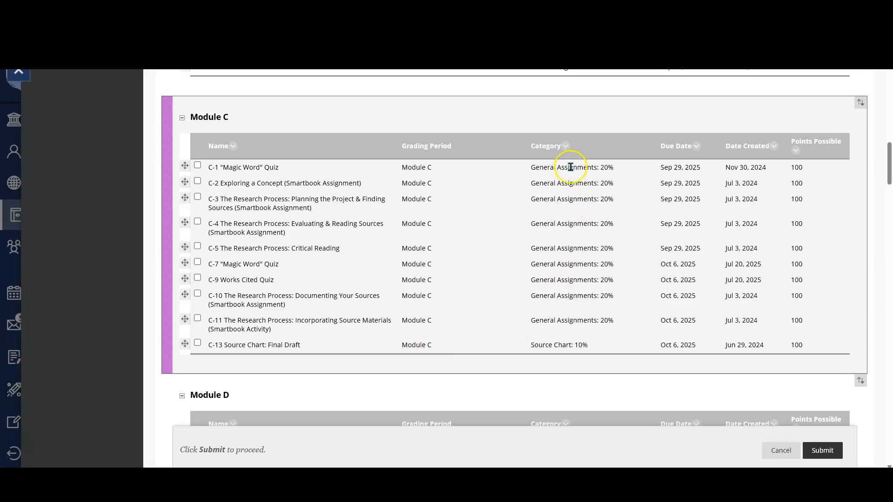
scroll(605, 318, down, 6)
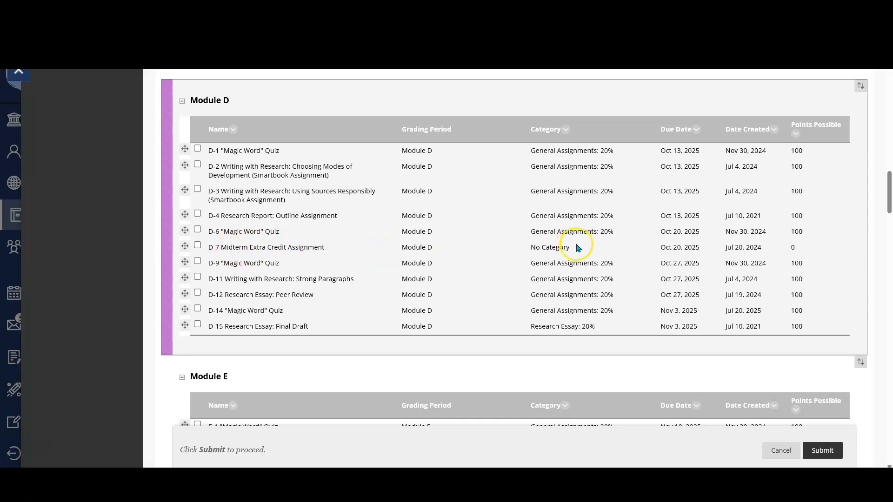
scroll(577, 246, down, 8)
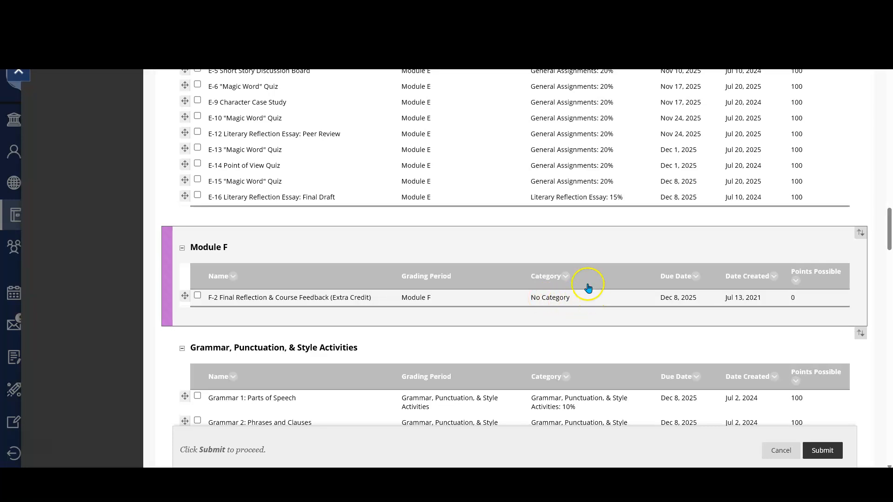
scroll(582, 242, up, 15)
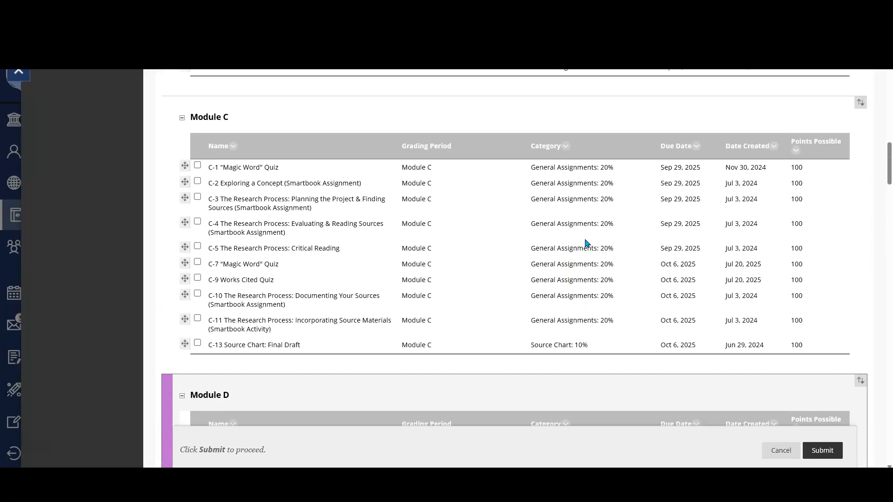
scroll(585, 243, up, 10)
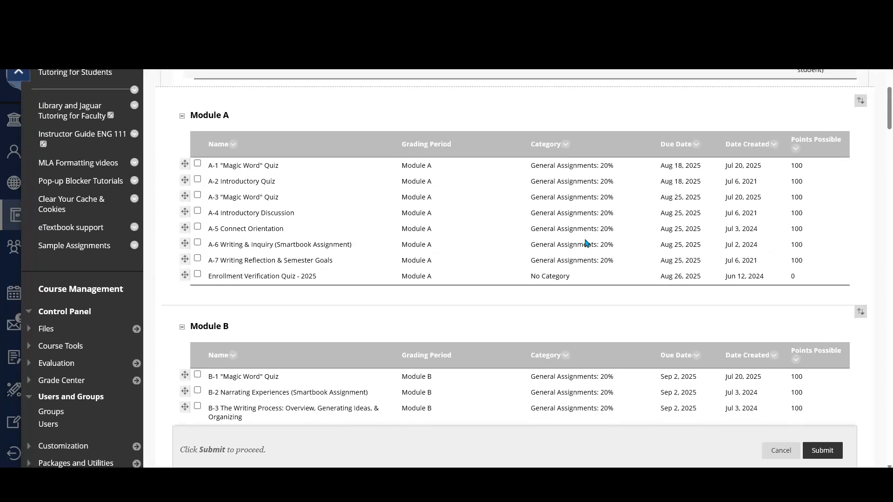
scroll(585, 243, down, 1)
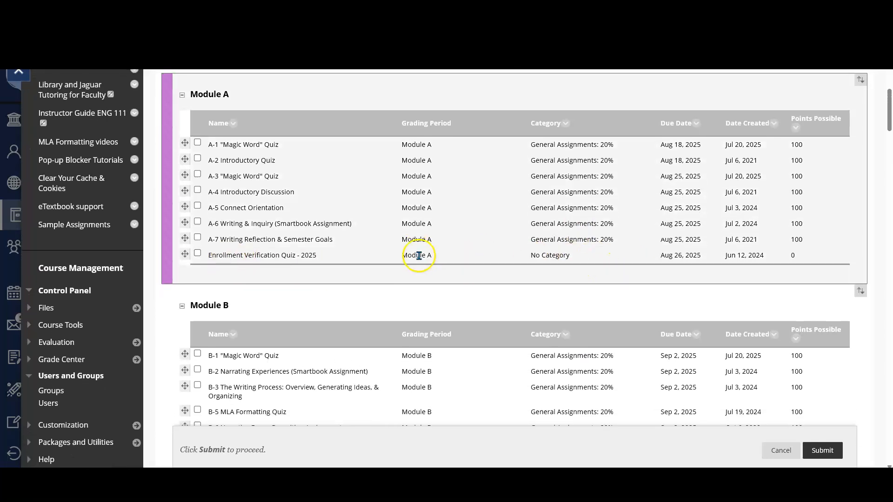
scroll(419, 256, up, 1)
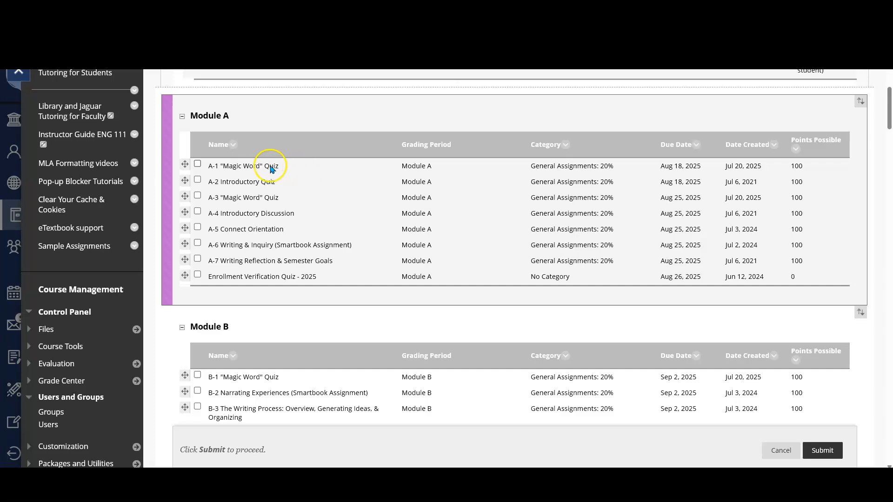
Move the ENG-111 Course Average and Last Access columns into the frozen area below First Name and submit the column organization.
scroll(490, 201, up, 3)
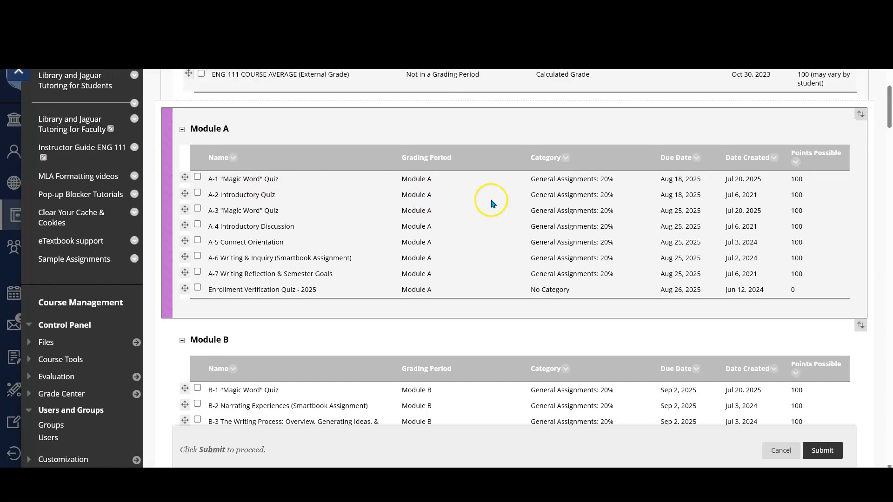
scroll(392, 205, up, 2)
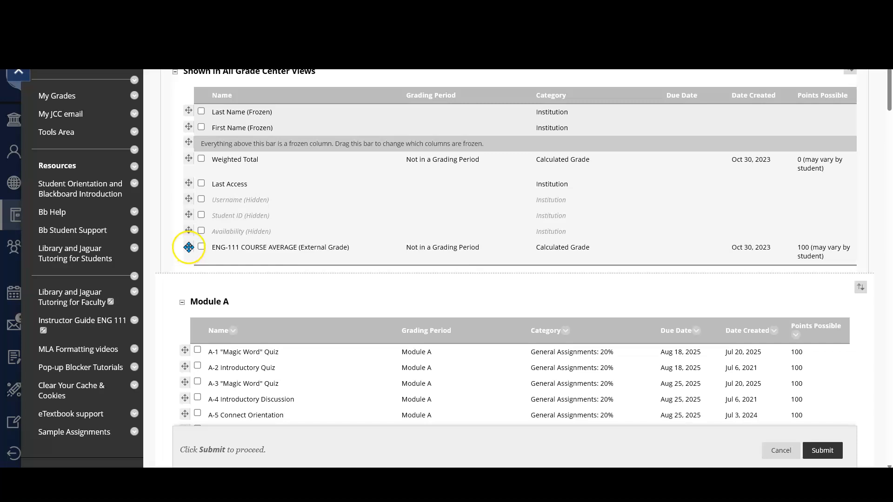
drag(190, 247, 188, 137)
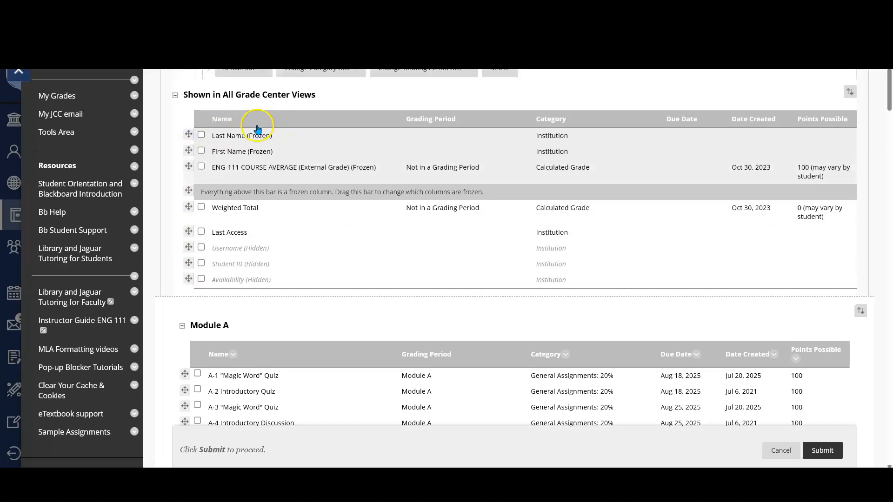
drag(187, 233, 197, 168)
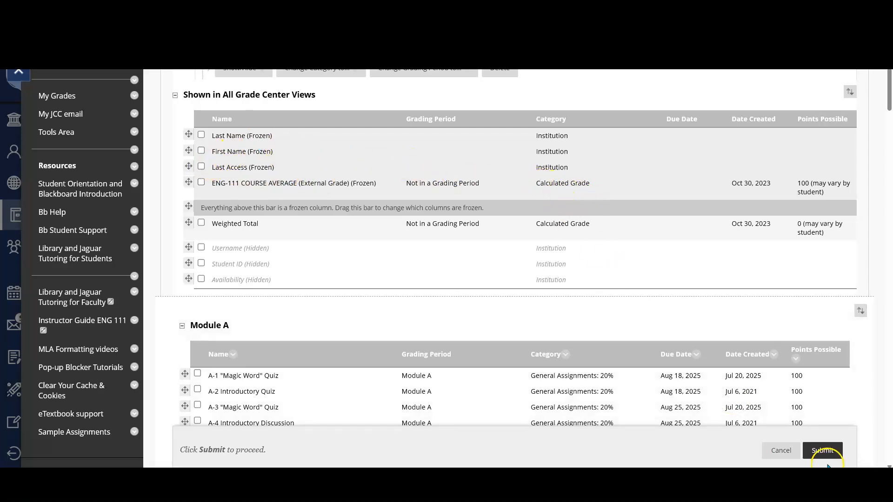
click(822, 450)
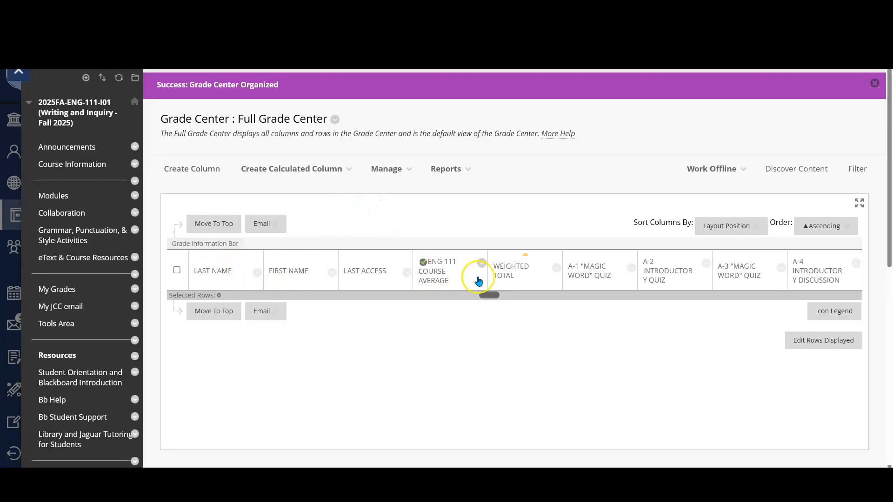
Look through the assignment columns of the Full Grade Center from Module A to Module D beside the frozen columns.
drag(491, 295, 515, 306)
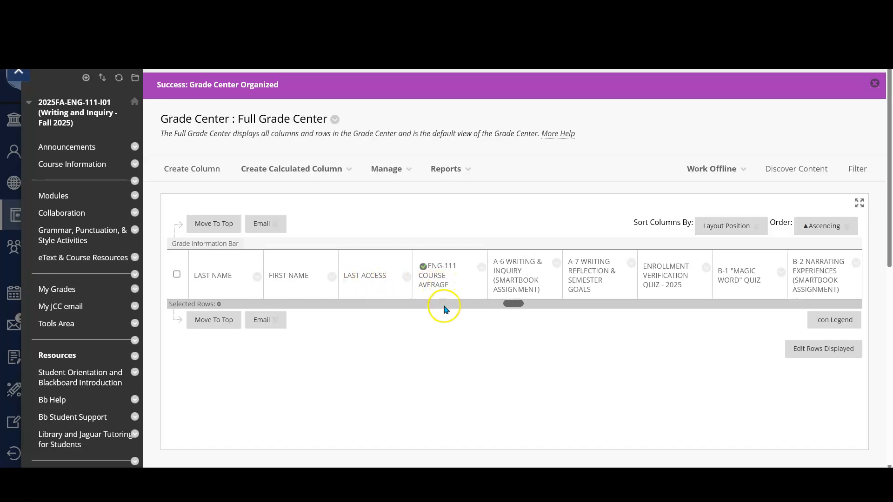
drag(517, 307, 632, 316)
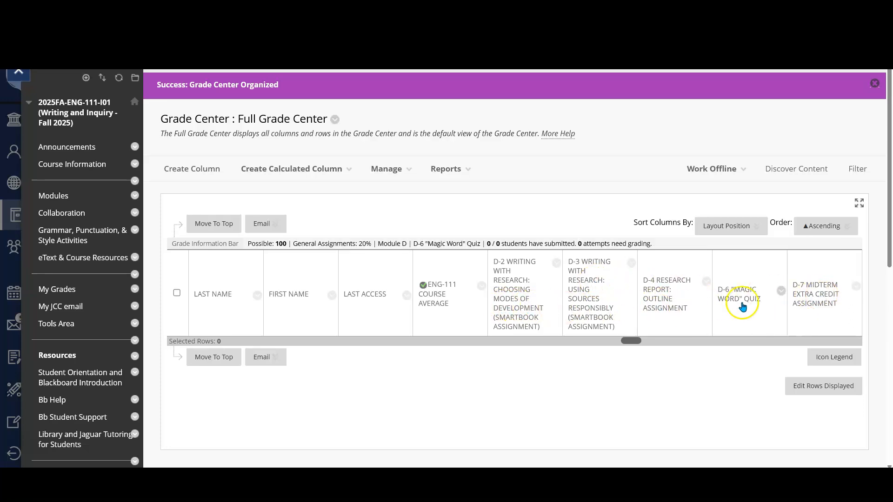
drag(656, 342, 630, 321)
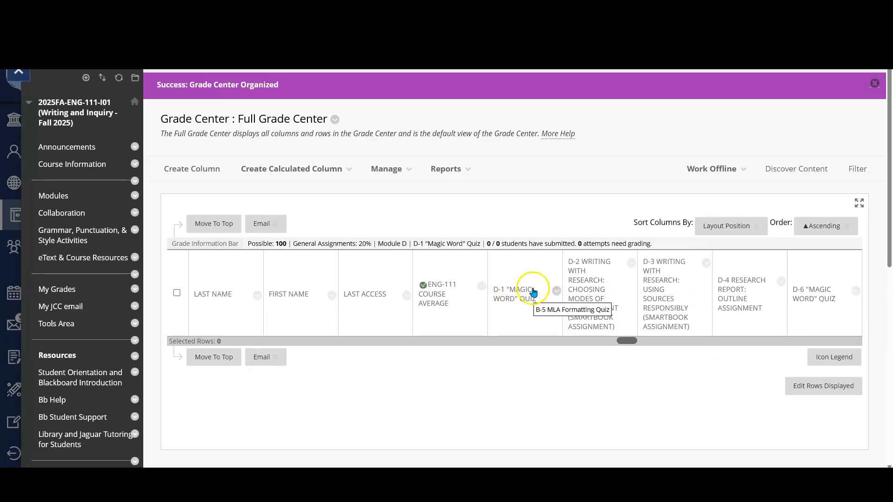
Reopen the Column Organization page, look over the columns from Module A to Module C, and leave without submitting.
click(384, 174)
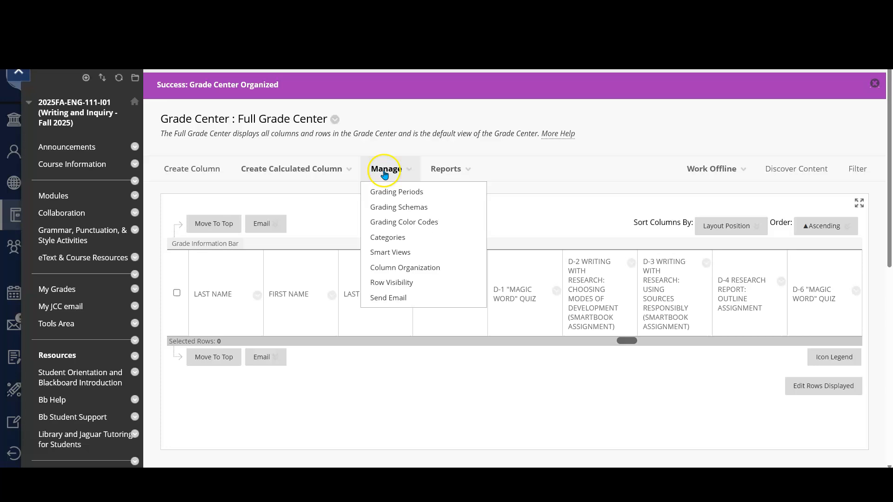
click(403, 267)
scroll(432, 224, down, 1)
click(443, 209)
scroll(488, 200, down, 6)
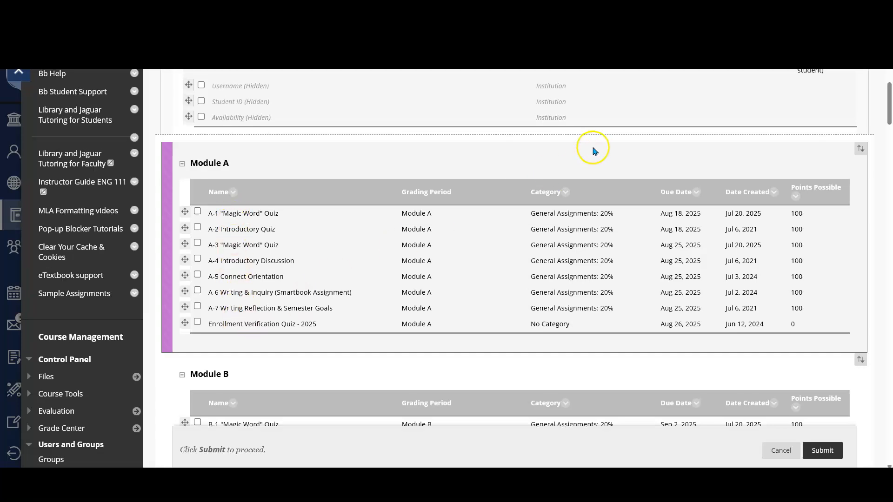
scroll(592, 149, up, 6)
scroll(707, 355, down, 12)
scroll(768, 452, down, 3)
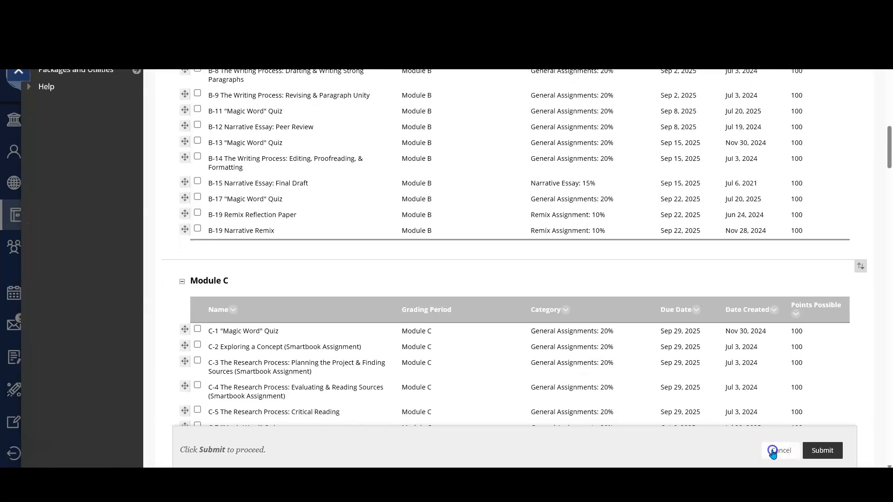
click(774, 450)
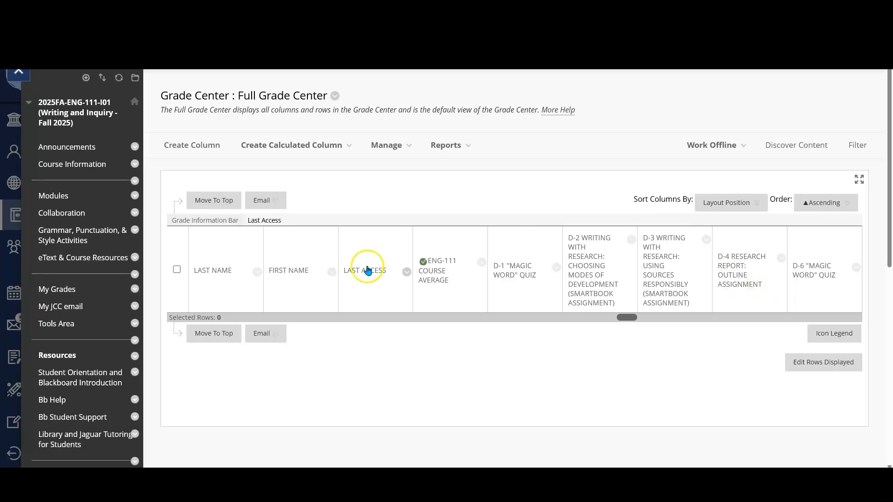
Delete the Weighted Total column from the Full Grade Center.
drag(629, 318, 423, 308)
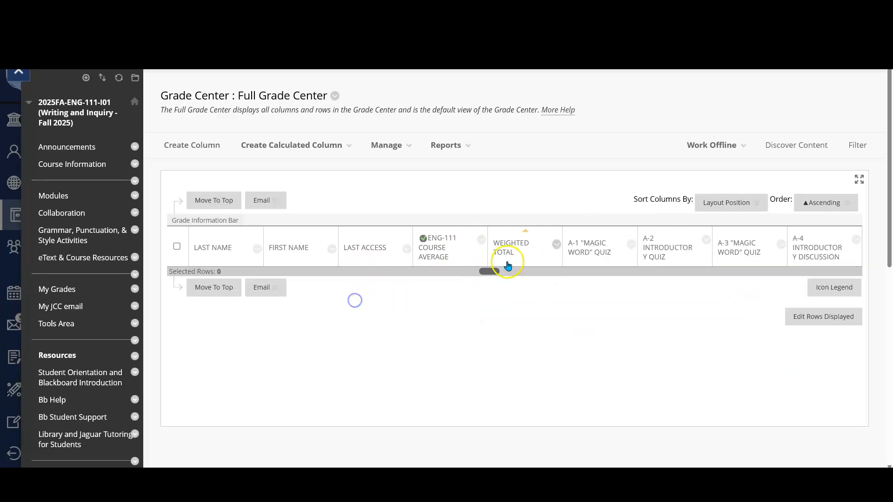
click(556, 245)
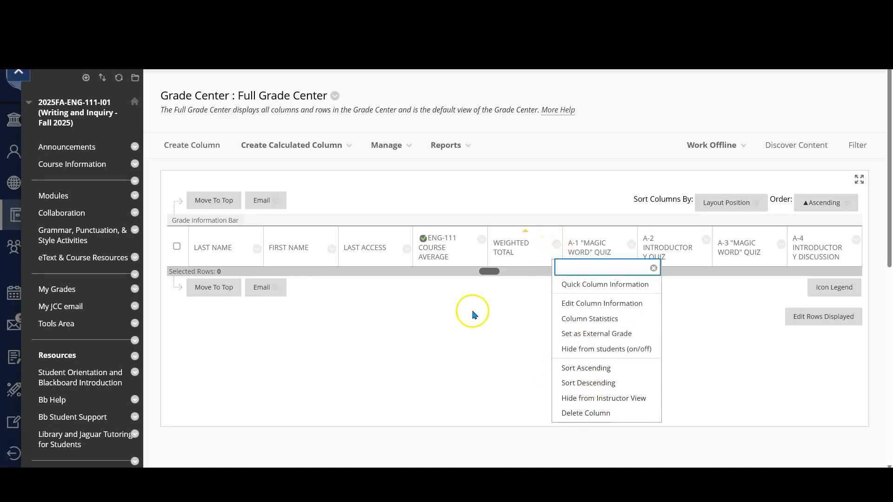
click(585, 414)
click(486, 98)
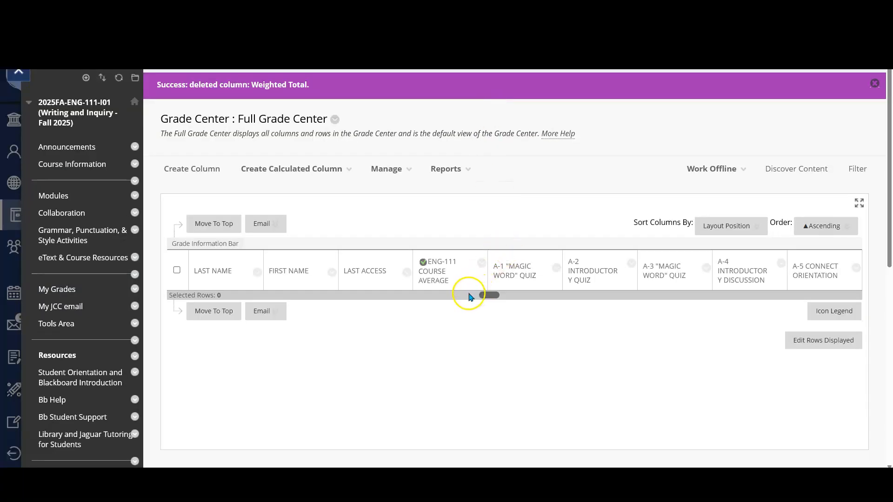
Open the ENG-111 Course Average column settings, review the selected weighted categories and their percentages, and leave without submitting.
click(387, 170)
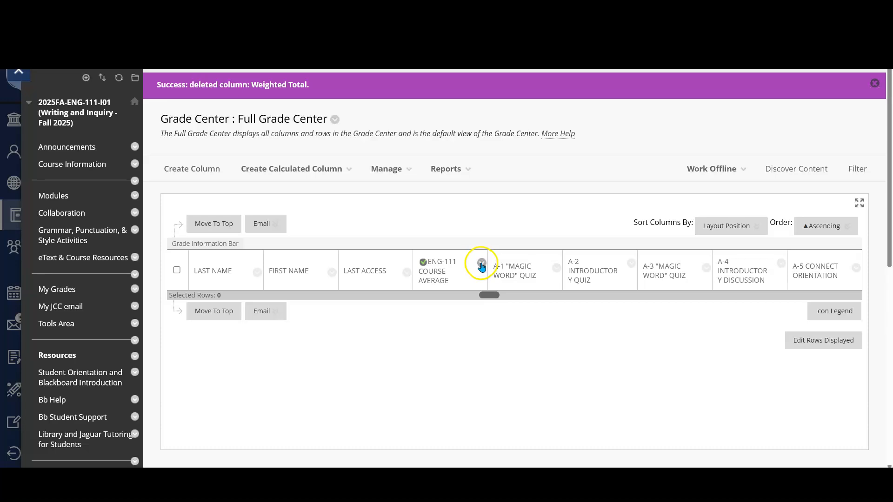
click(481, 264)
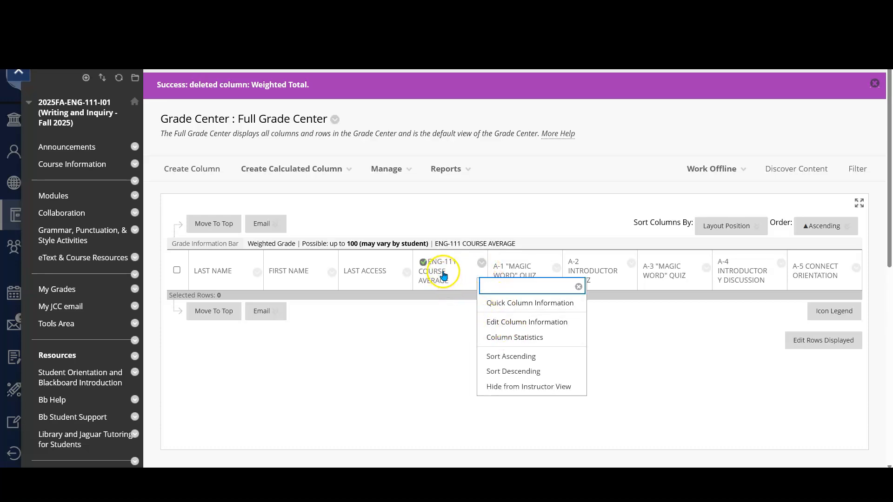
click(515, 323)
scroll(581, 231, down, 8)
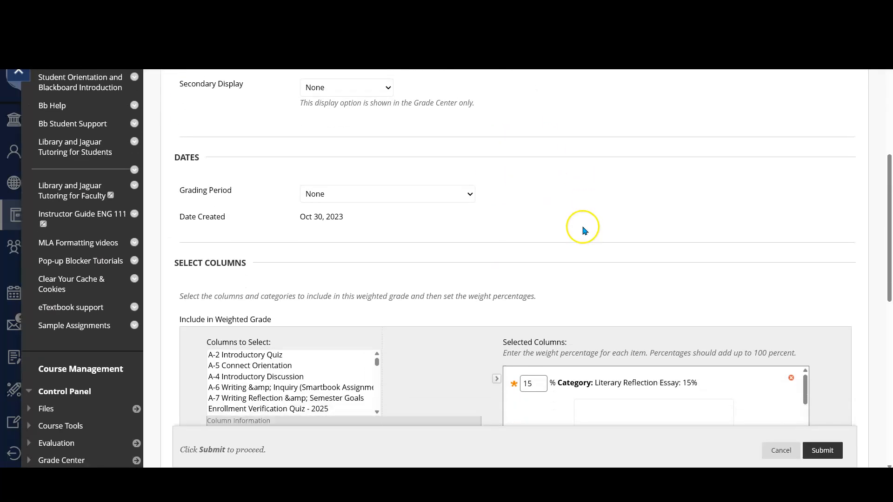
scroll(585, 233, down, 1)
scroll(630, 279, down, 5)
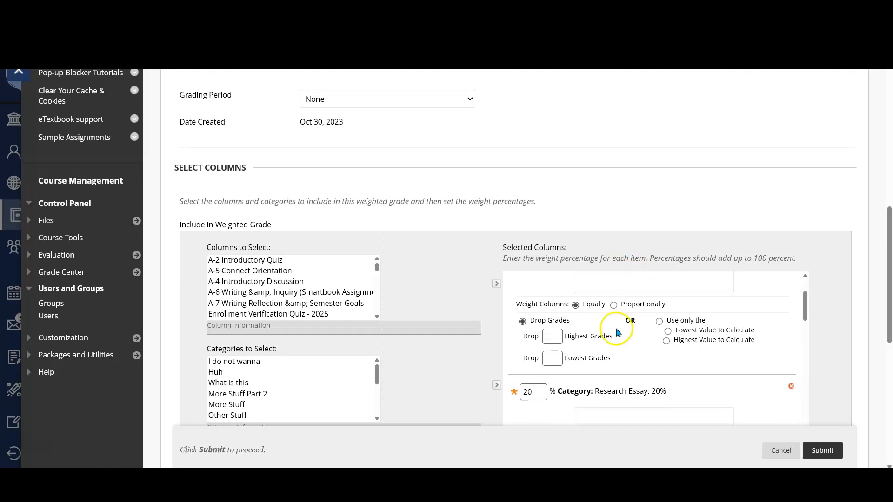
scroll(642, 338, down, 5)
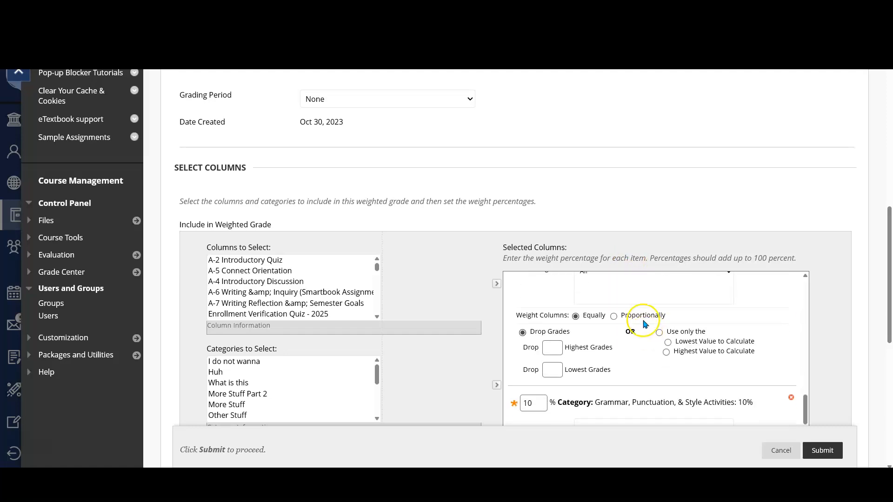
scroll(557, 121, up, 10)
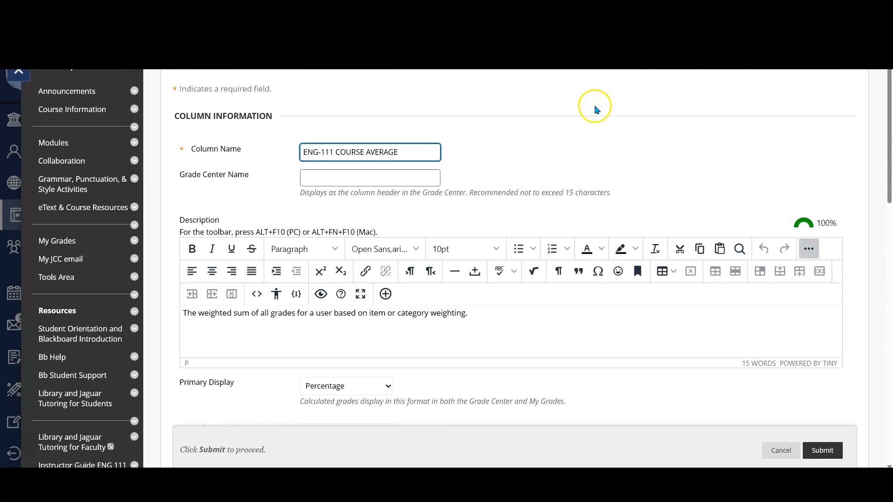
click(780, 451)
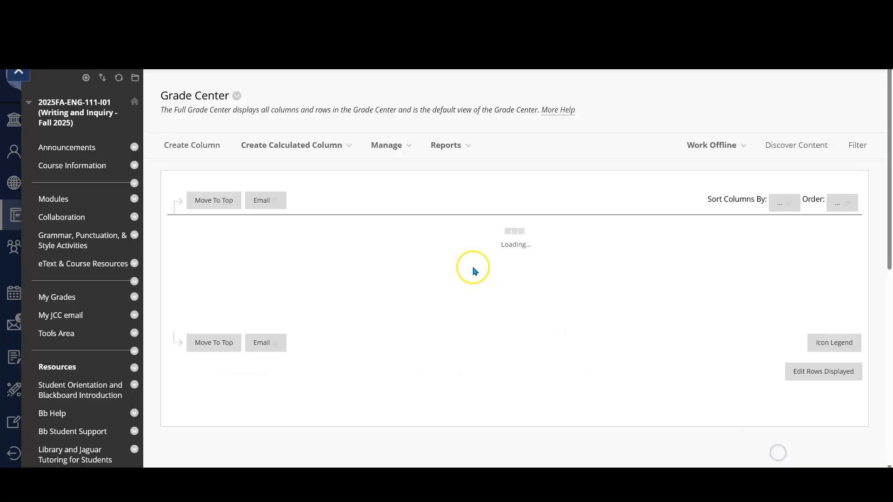
Review the categories, due dates and points possible of the Module A and B columns on the Column Organization page.
click(386, 145)
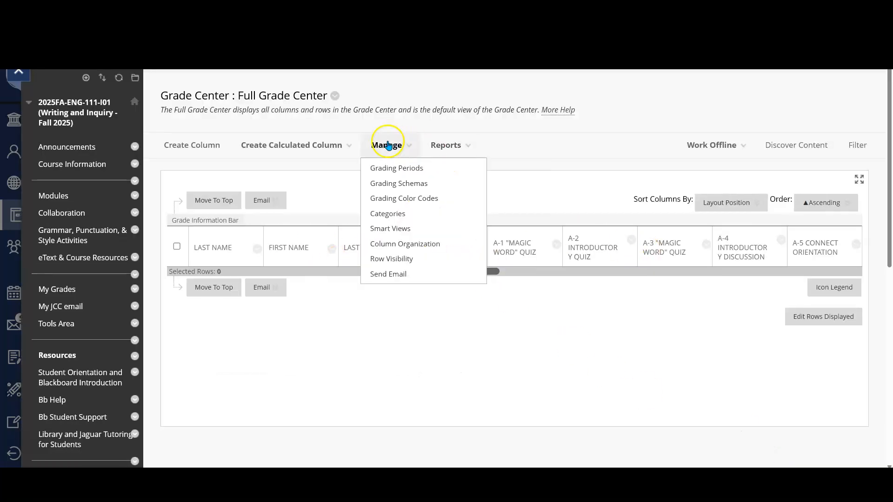
click(404, 244)
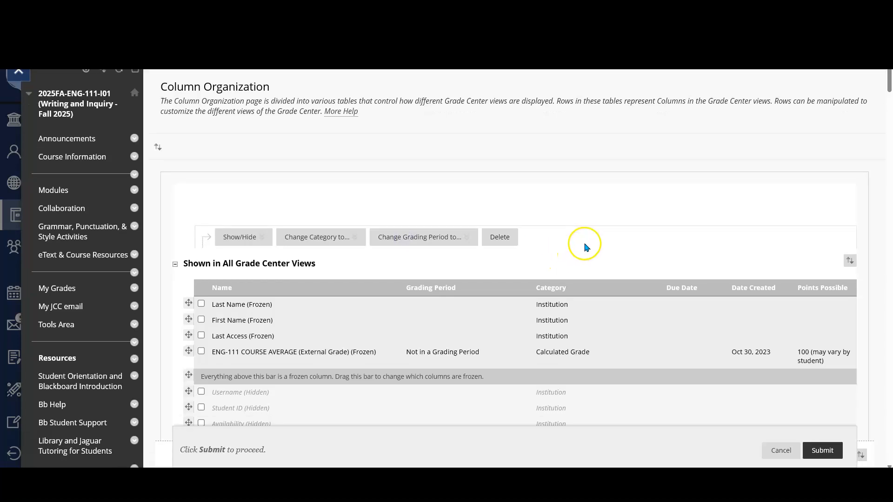
scroll(585, 244, down, 4)
scroll(587, 244, down, 4)
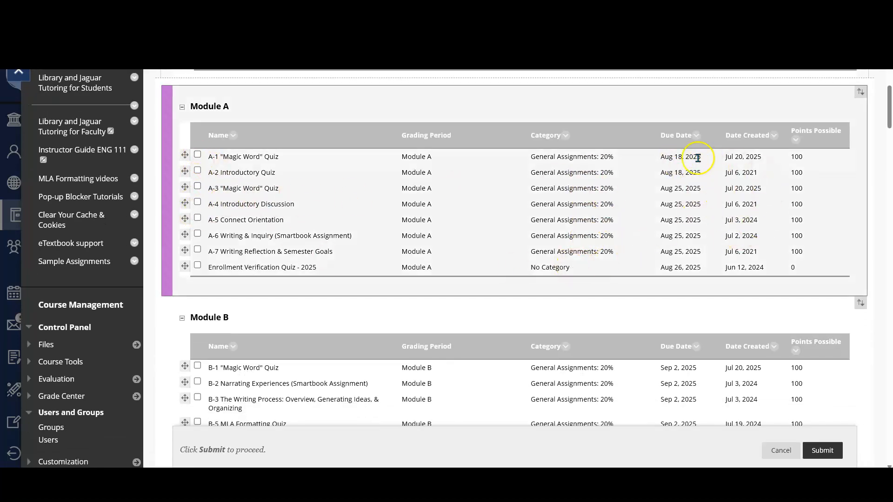
scroll(690, 289, down, 3)
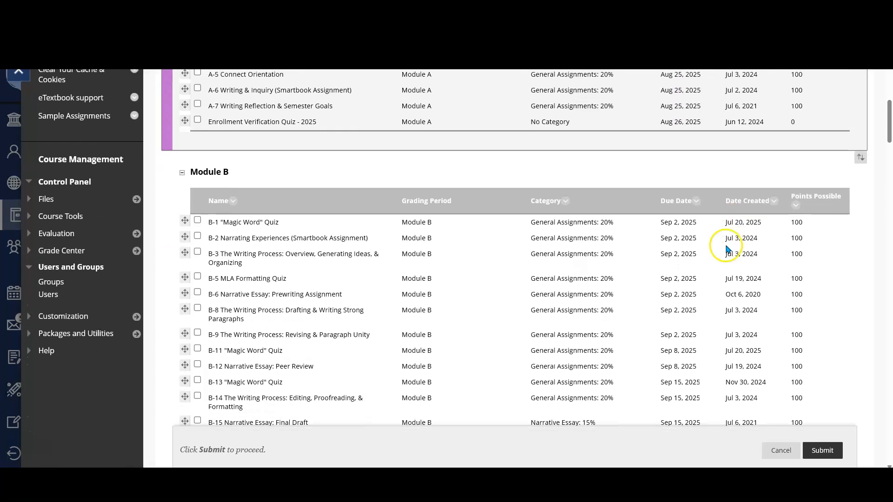
scroll(744, 284, down, 3)
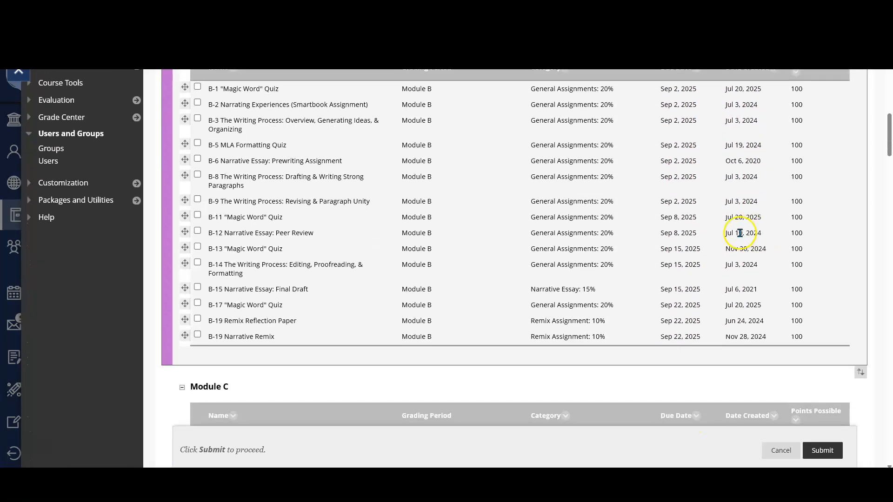
scroll(705, 241, up, 7)
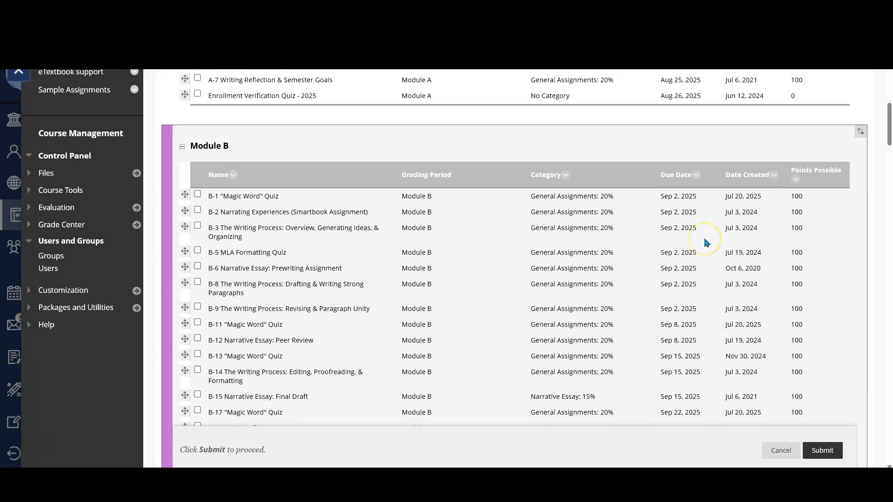